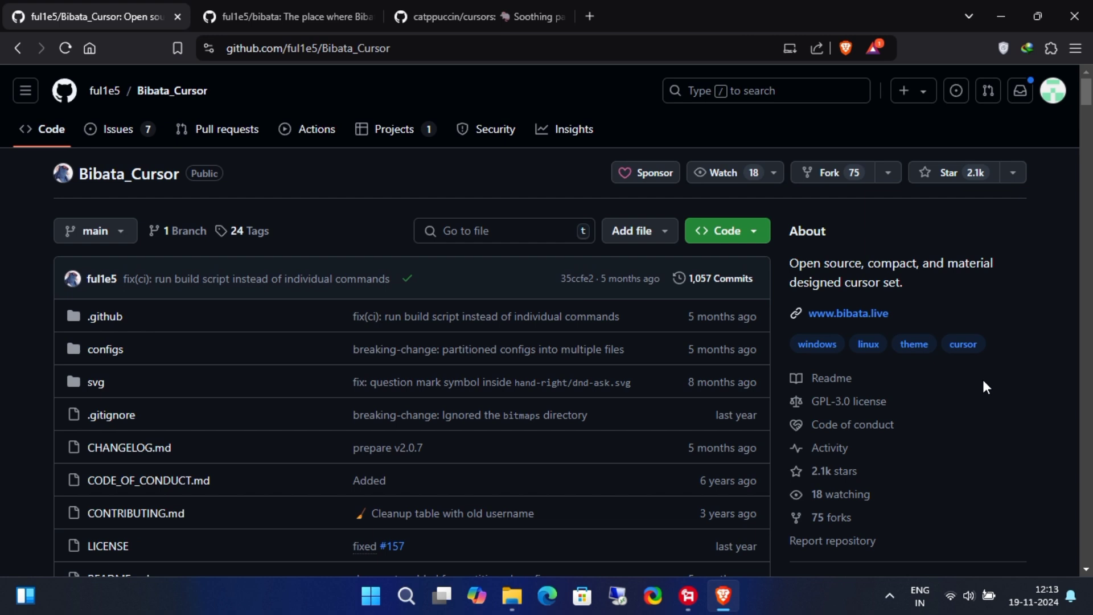
# - Review the Bibata_Cursor repository page and its About description
pyautogui.click(433, 49)
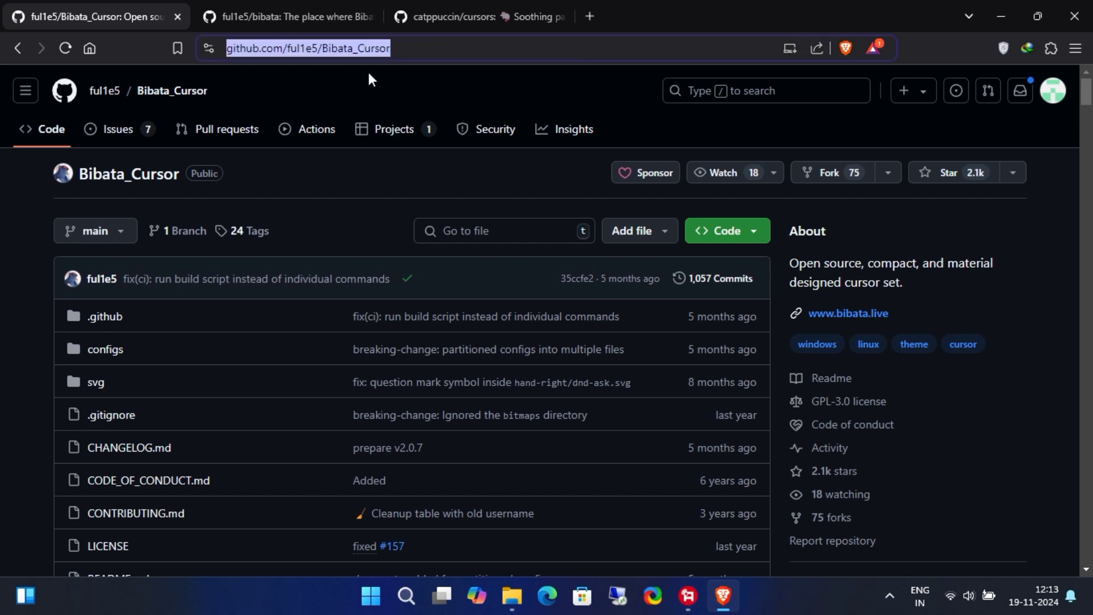
pyautogui.click(19, 203)
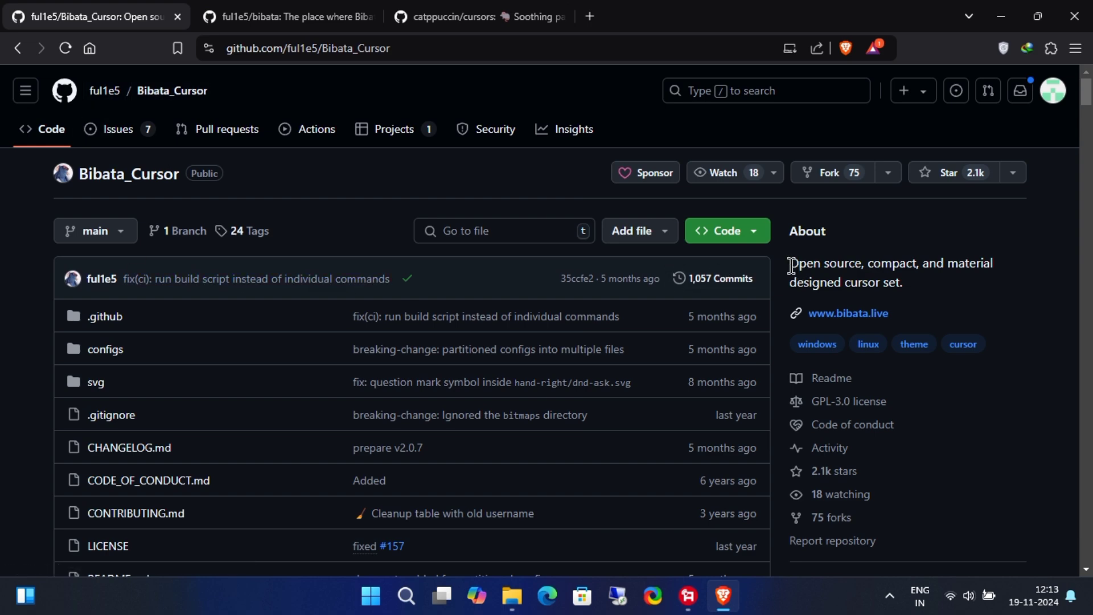
pyautogui.moveTo(789, 263); pyautogui.dragTo(911, 283)
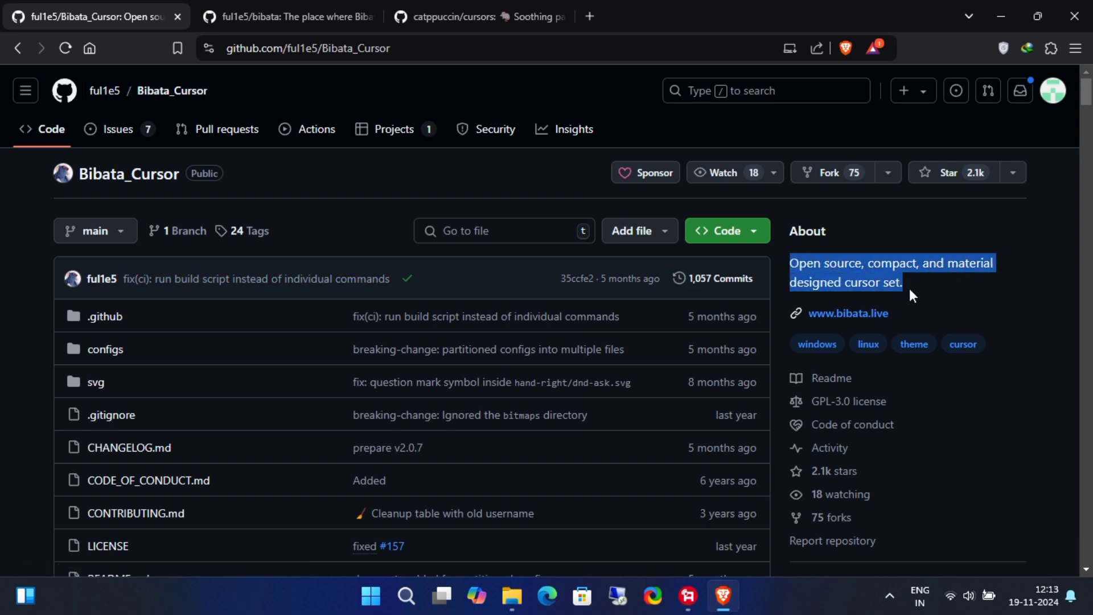
pyautogui.click(910, 288)
pyautogui.moveTo(1085, 94); pyautogui.dragTo(1088, 122)
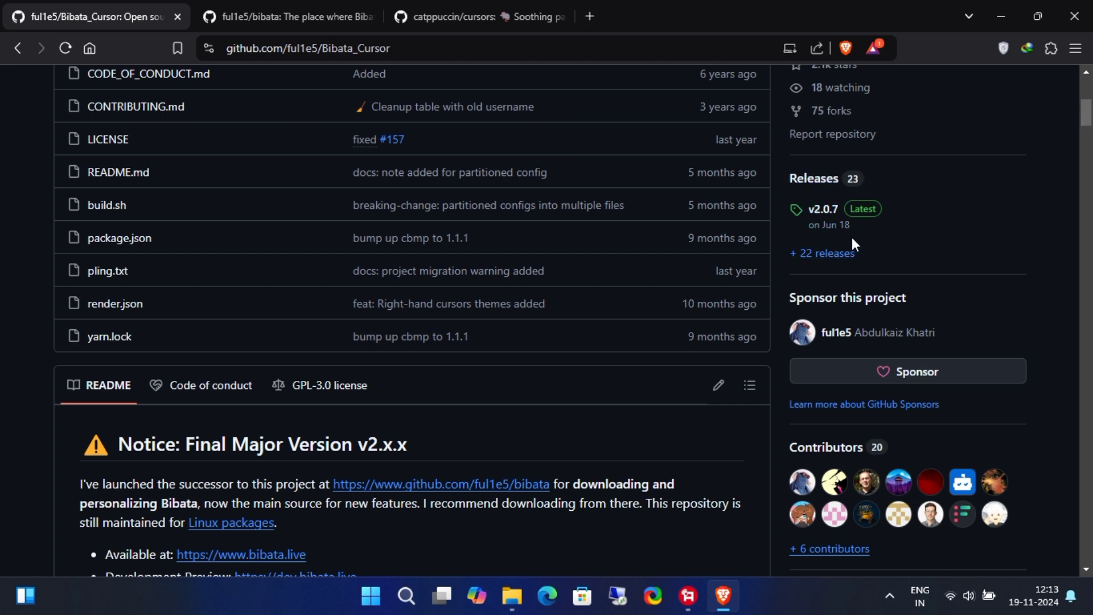
pyautogui.moveTo(1086, 114); pyautogui.dragTo(1089, 310)
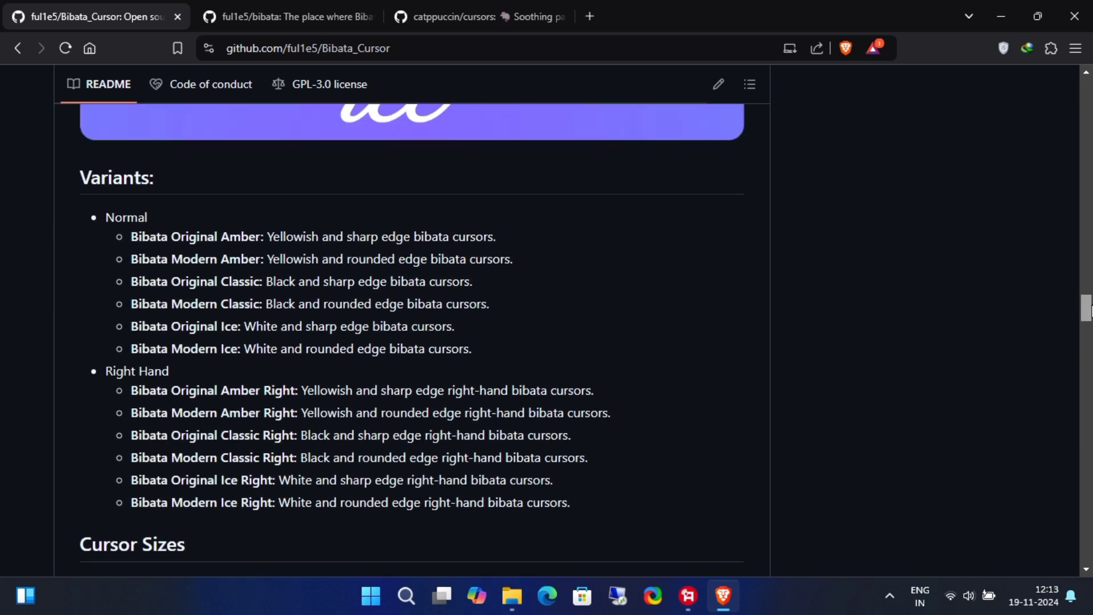
# - Highlight the README's Variants heading and its Normal and Right Hand groups
pyautogui.moveTo(80, 177); pyautogui.dragTo(156, 176)
pyautogui.click(275, 174)
pyautogui.moveTo(105, 217); pyautogui.dragTo(145, 216)
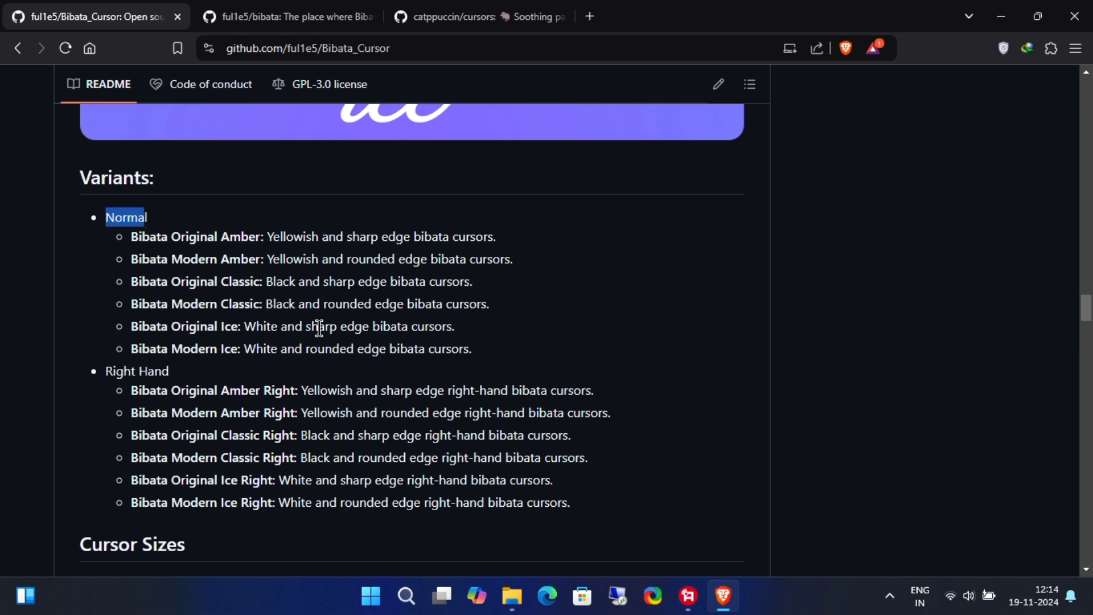
pyautogui.click(218, 384)
pyautogui.moveTo(106, 371); pyautogui.dragTo(130, 369)
pyautogui.click(175, 369)
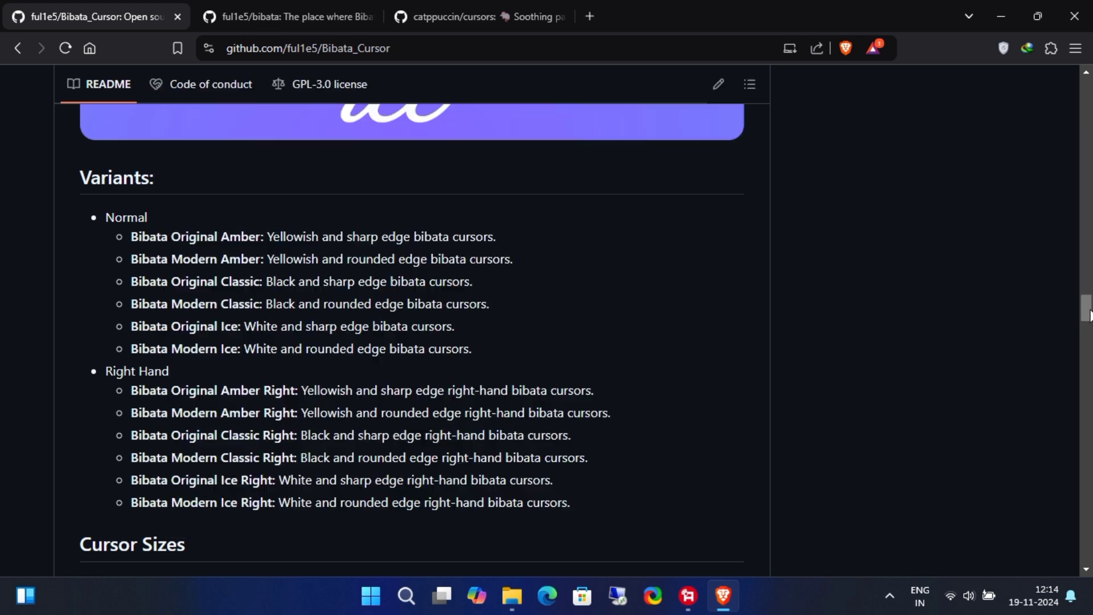
# - Open the v2.0.7 release from the Releases sidebar and scroll down to its Assets
pyautogui.scroll(-5, 1089, 315)
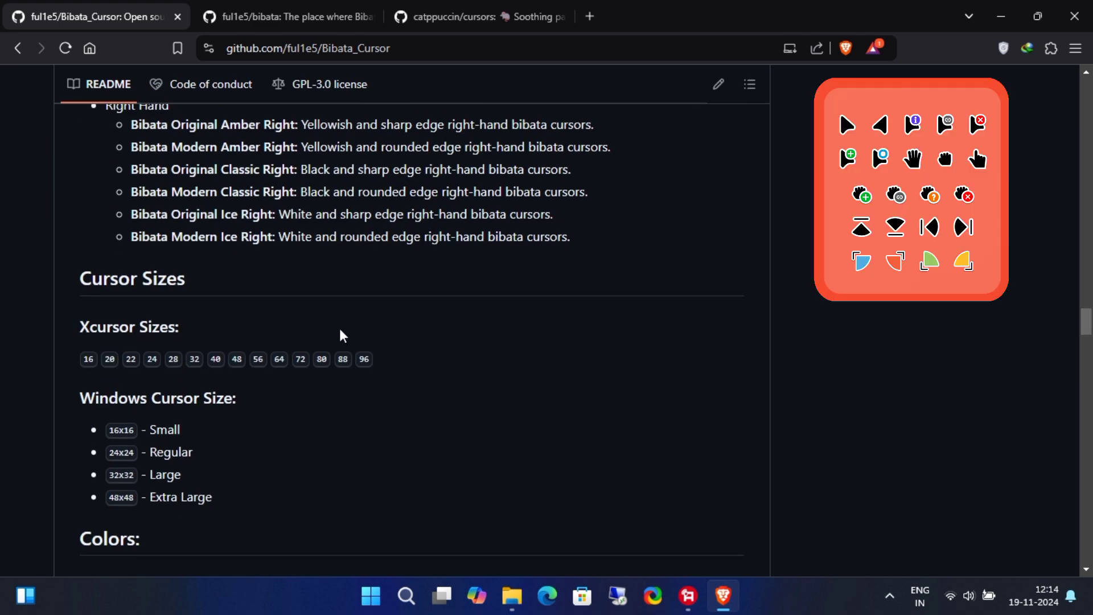
pyautogui.moveTo(1090, 325); pyautogui.dragTo(1088, 109)
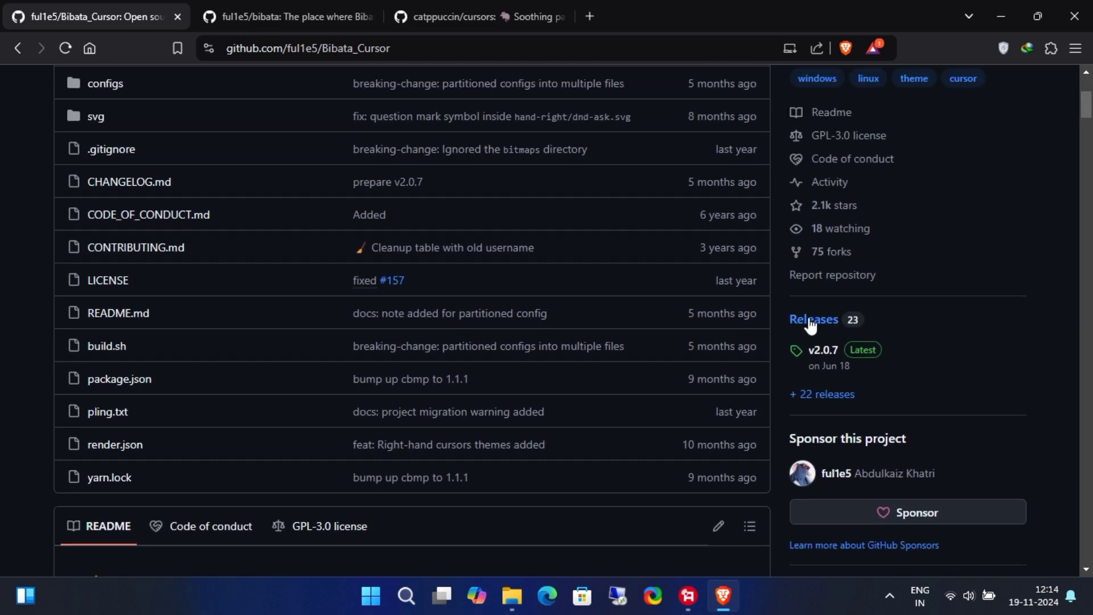
pyautogui.click(879, 337)
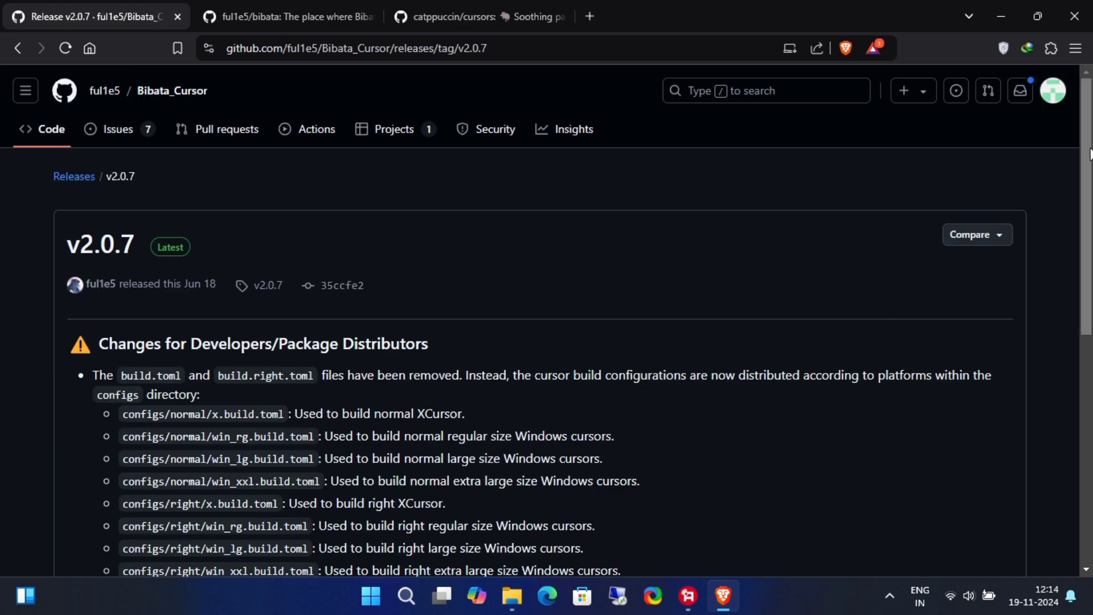
pyautogui.moveTo(1089, 154); pyautogui.dragTo(1091, 338)
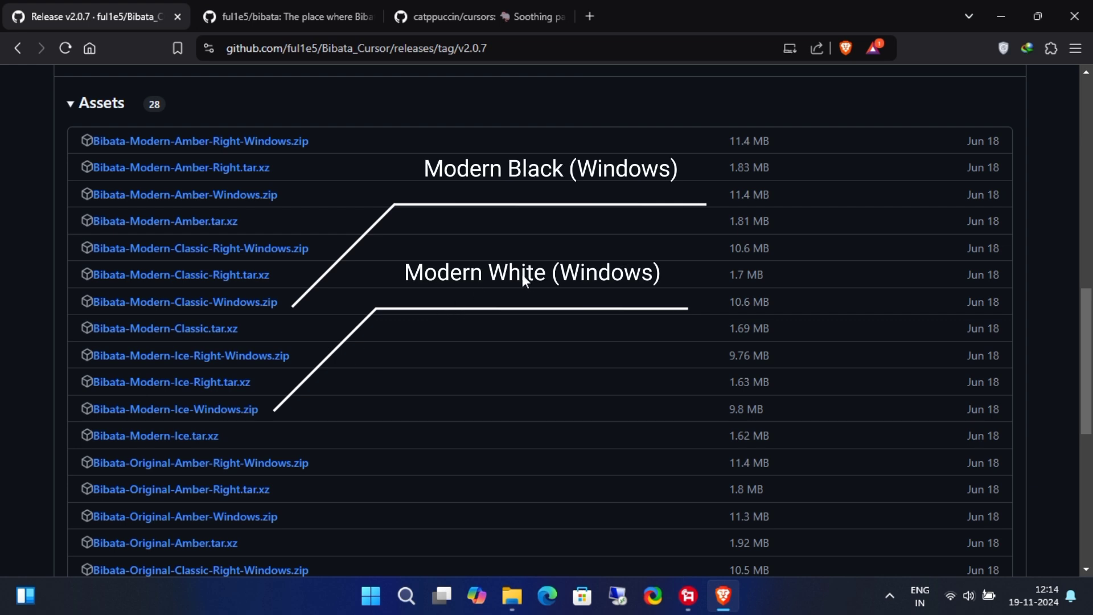
# - Download Bibata-Modern-Classic-Windows.zip and Bibata-Modern-Ice-Windows.zip with IDM into D:\Downloads\Compressed
pyautogui.click(199, 309)
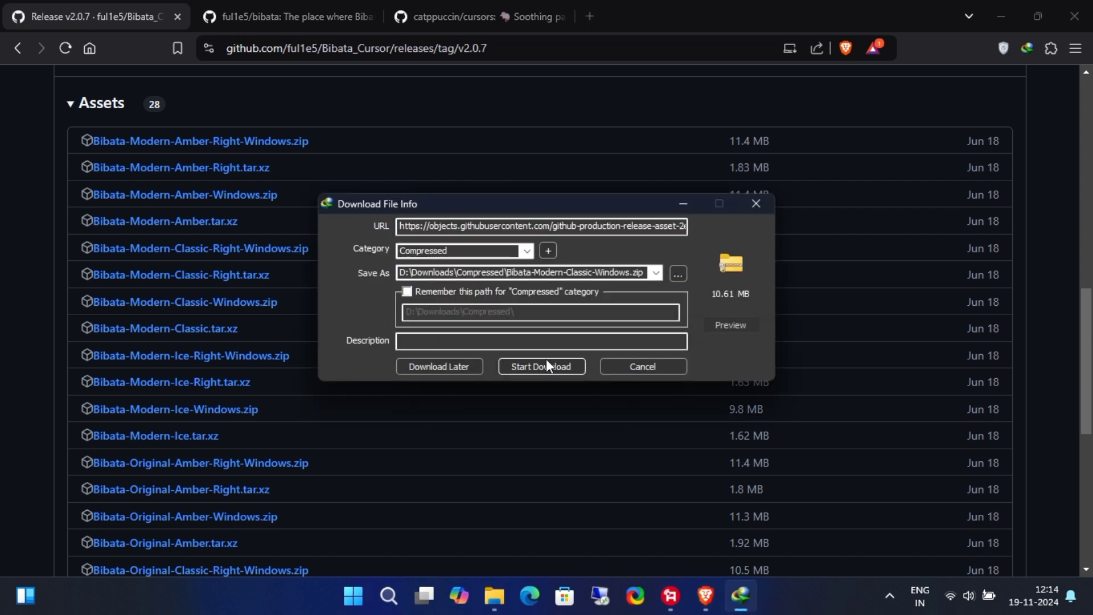
pyautogui.click(547, 367)
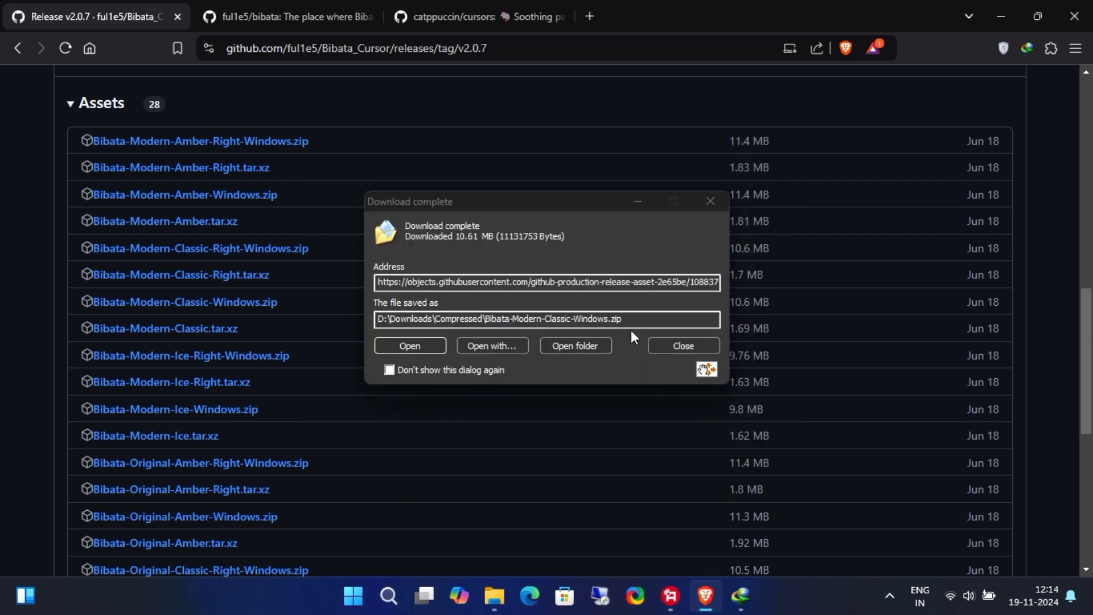
pyautogui.click(710, 202)
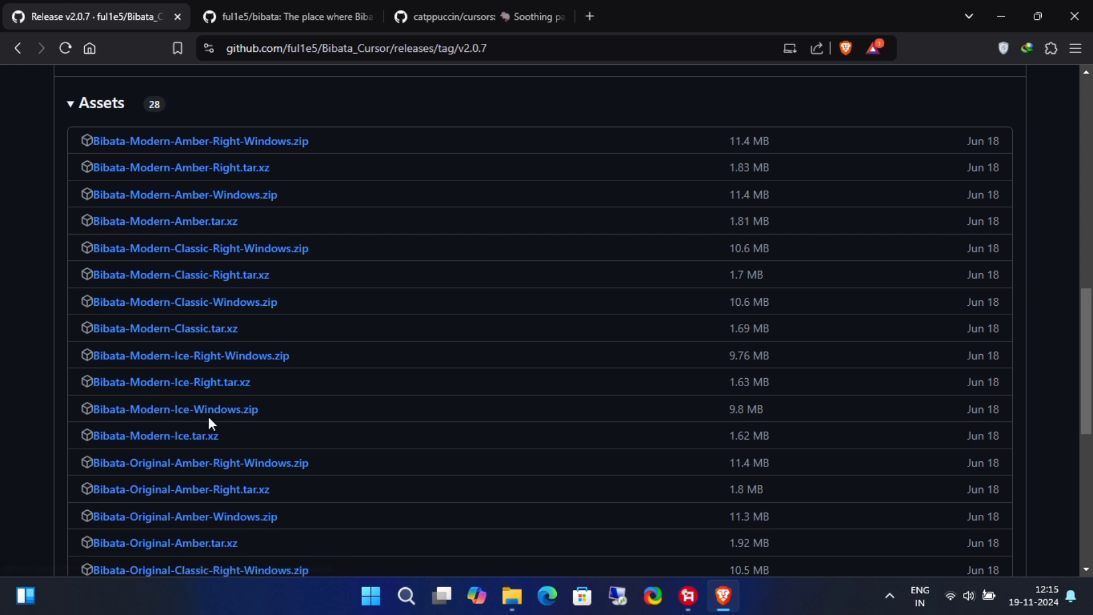
pyautogui.click(238, 416)
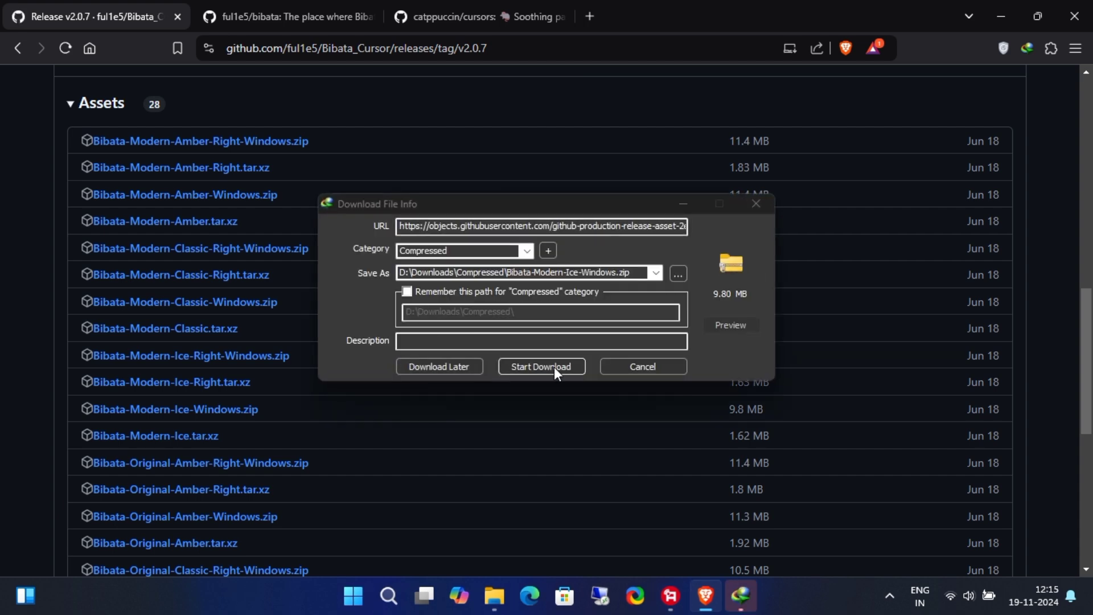
pyautogui.click(579, 368)
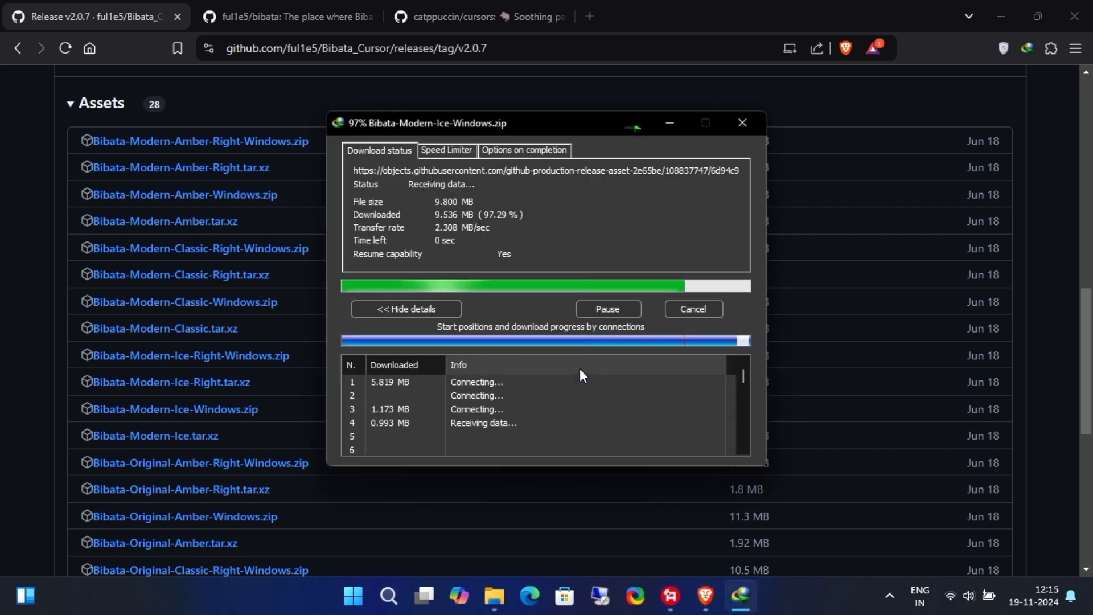
# - Open D:\Downloads\Compressed from IDM and select both Bibata Windows zip files
pyautogui.click(579, 346)
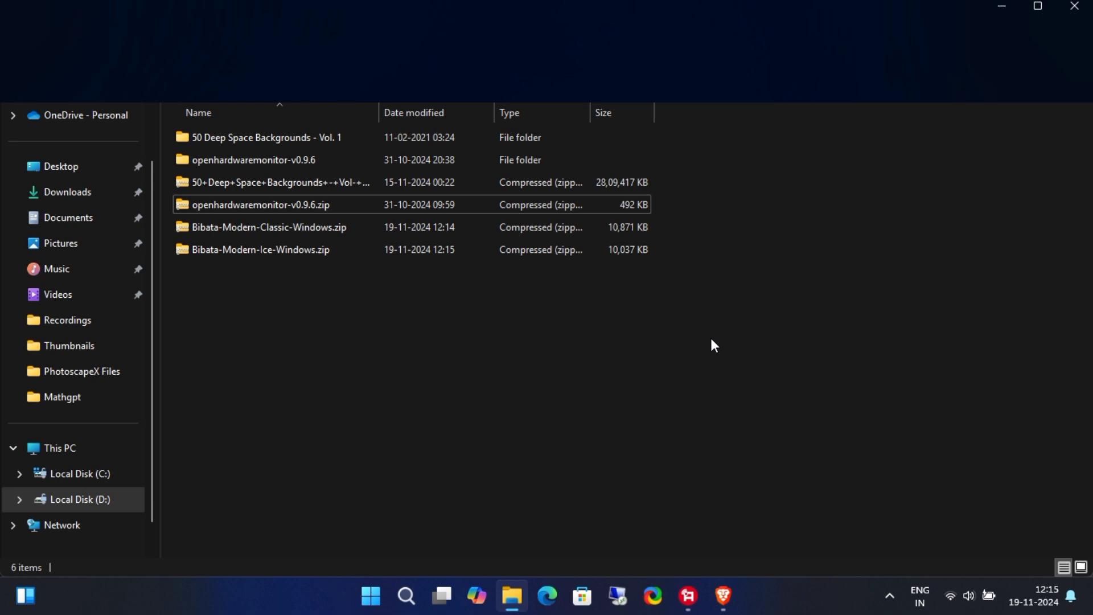
pyautogui.click(710, 338)
pyautogui.moveTo(276, 281); pyautogui.dragTo(325, 233)
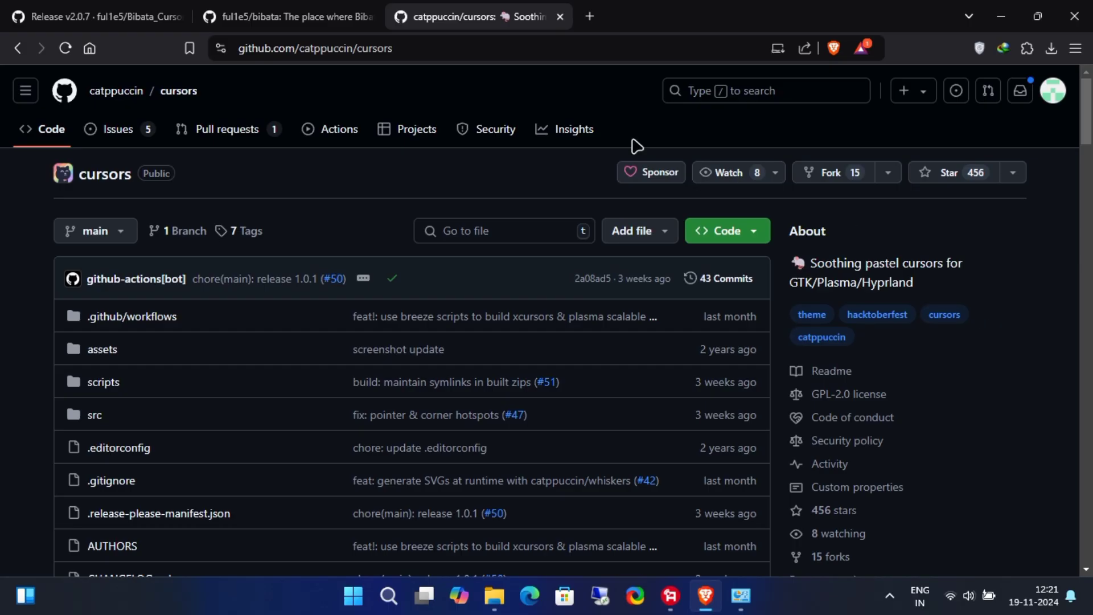
# - Switch to the catppuccin/cursors repository and scroll down its README
pyautogui.click(436, 48)
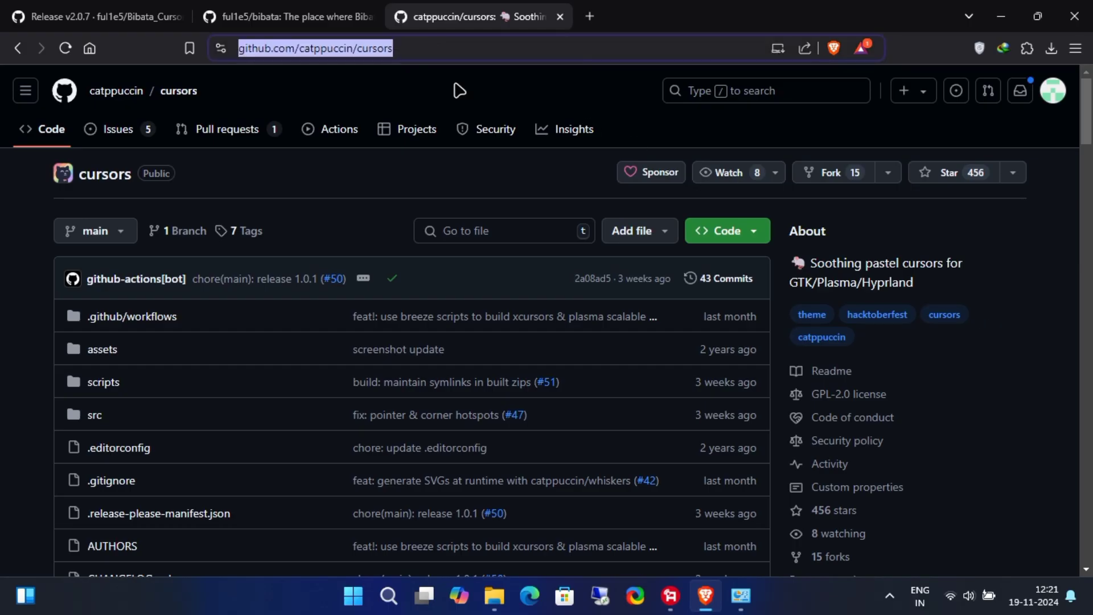
pyautogui.moveTo(1086, 136); pyautogui.dragTo(1088, 248)
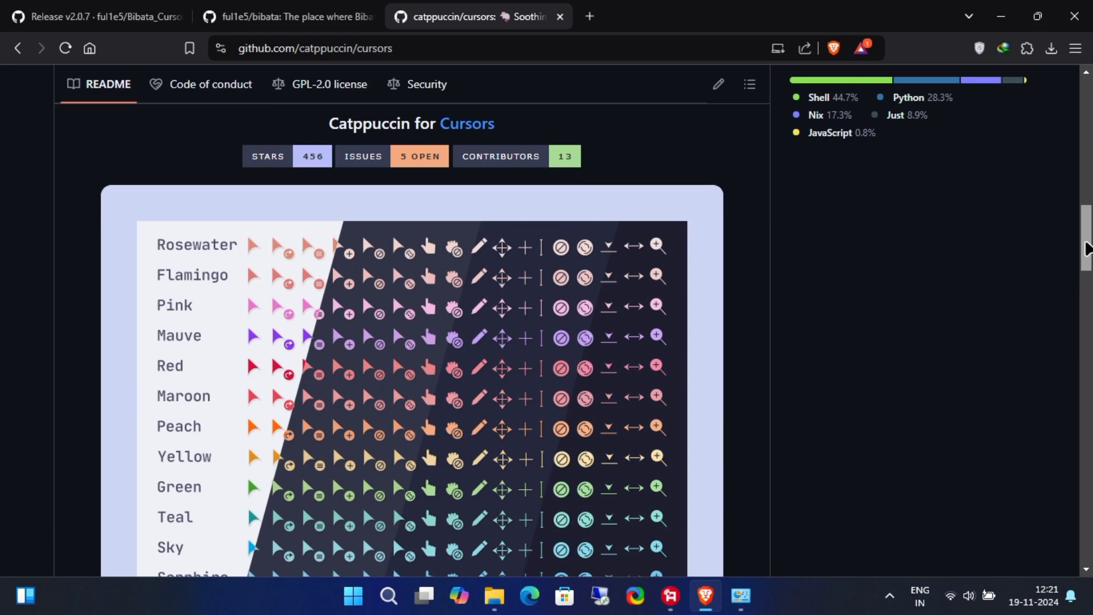
pyautogui.scroll(-3, 427, 268)
pyautogui.scroll(3, 427, 268)
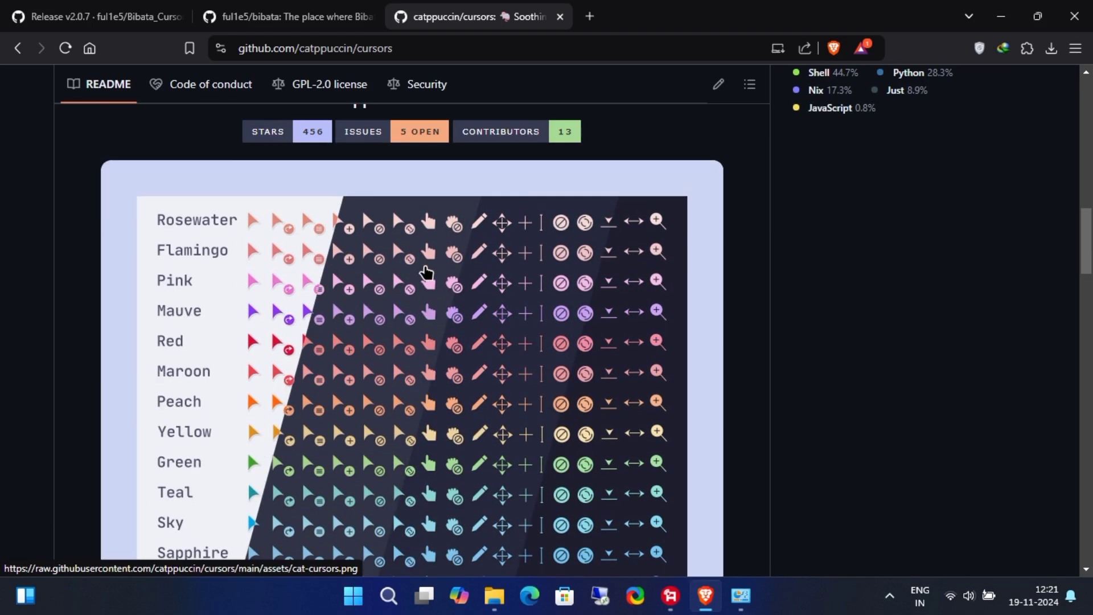
pyautogui.scroll(-10, 426, 267)
# - Expand the Latte, Frappé, Macchiato and Mocha cursor previews
pyautogui.click(83, 255)
pyautogui.scroll(-7, 333, 286)
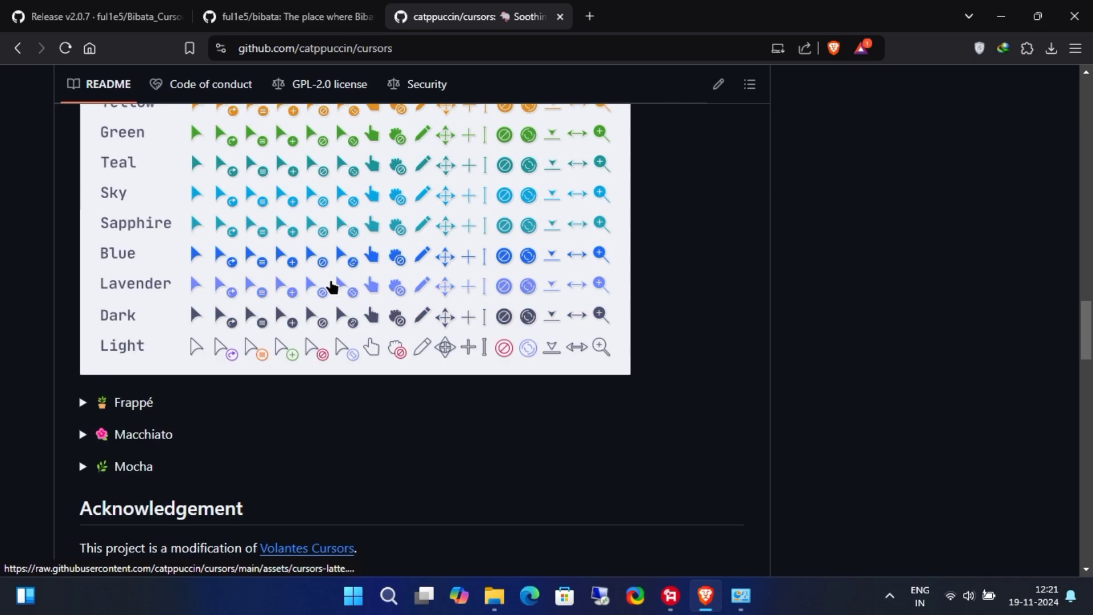
pyautogui.click(83, 402)
pyautogui.scroll(-10, 82, 319)
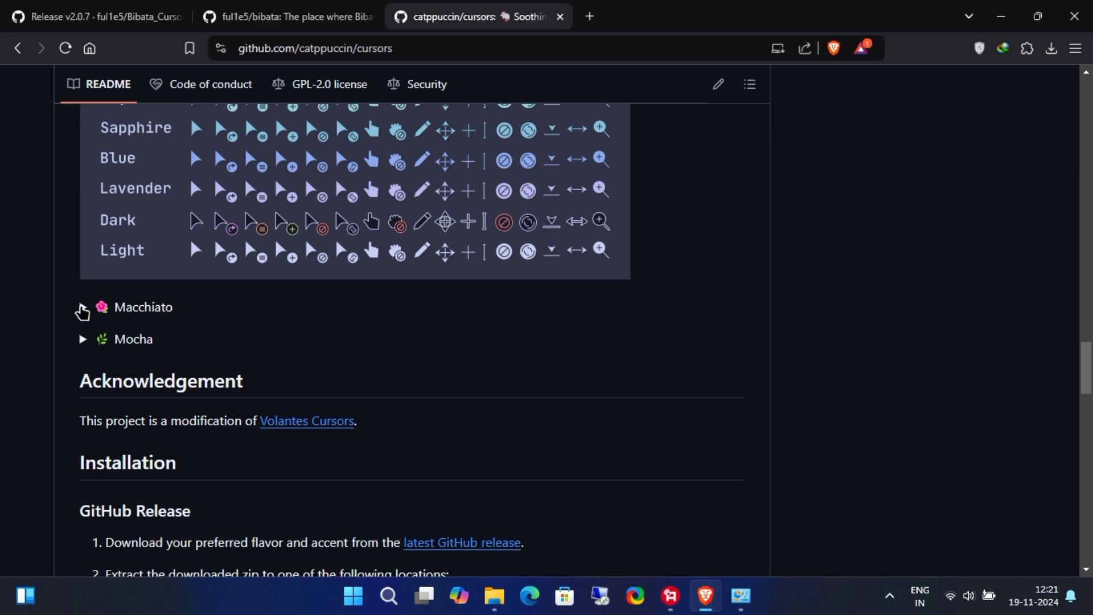
pyautogui.click(82, 310)
pyautogui.scroll(-8, 335, 325)
pyautogui.click(85, 293)
pyautogui.scroll(-6, 466, 349)
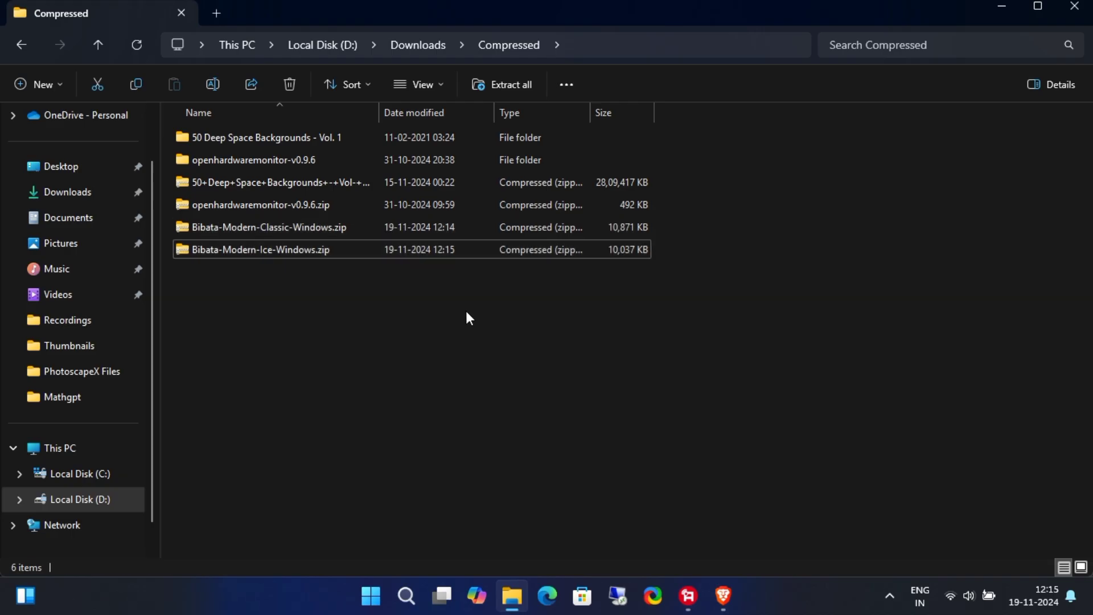
# - Extract the Classic and Ice Bibata zips with WinRAR, each into its own folder
pyautogui.click(333, 229)
pyautogui.click(323, 250)
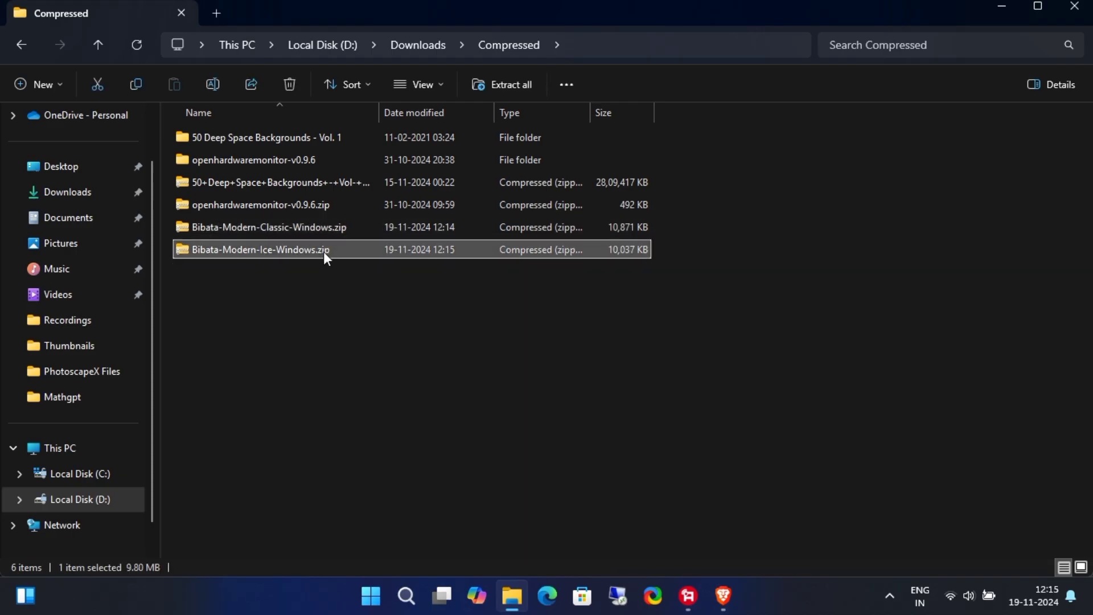
pyautogui.click(437, 320)
pyautogui.click(328, 231)
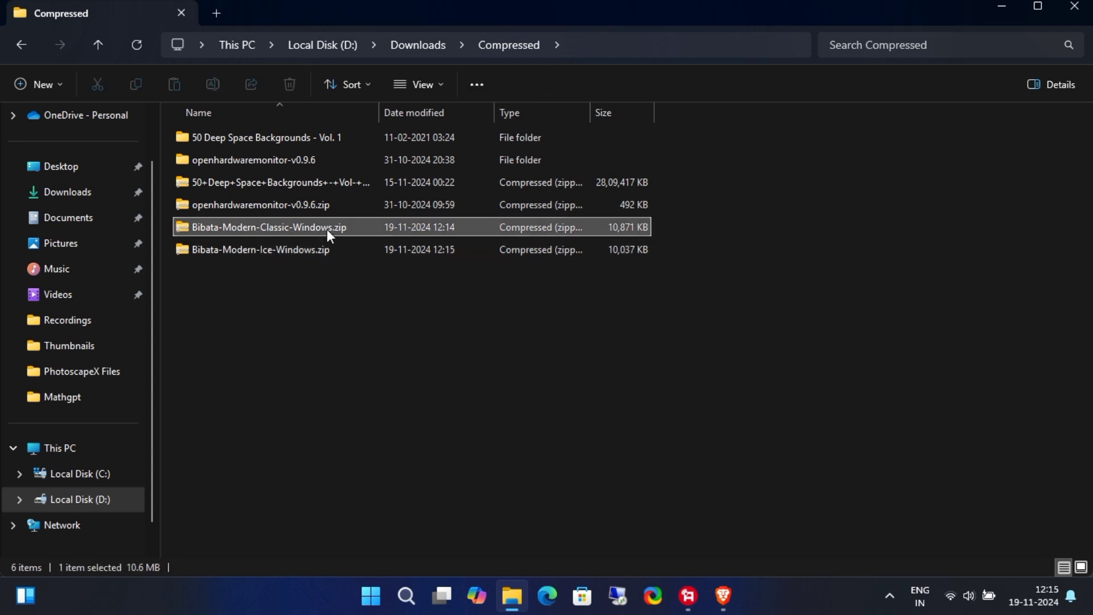
pyautogui.rightClick(327, 231)
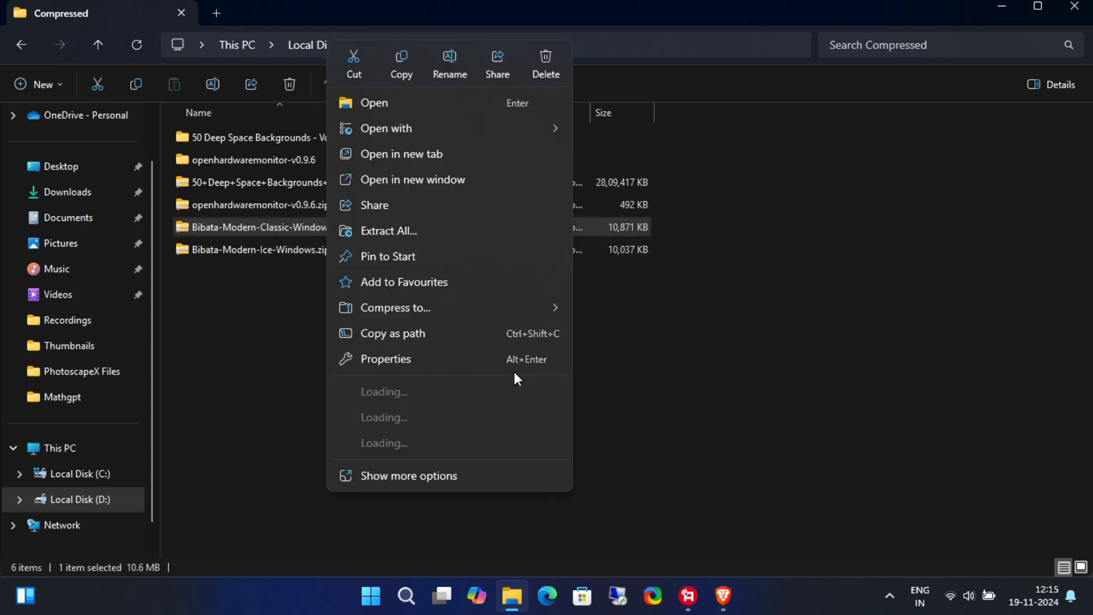
pyautogui.moveTo(455, 416)
pyautogui.click(813, 470)
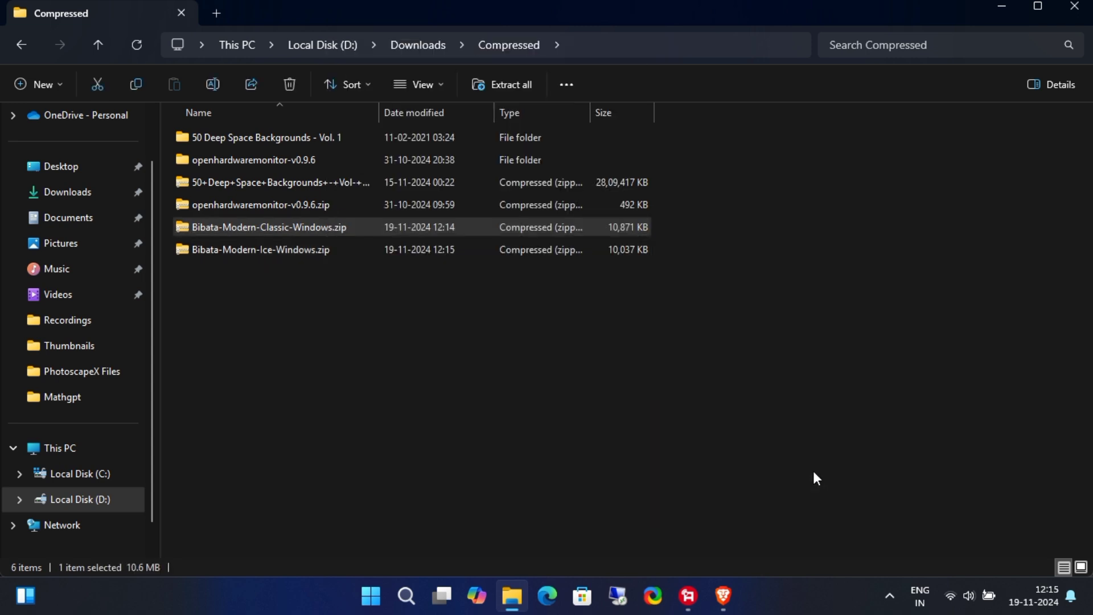
pyautogui.click(340, 250)
pyautogui.rightClick(340, 251)
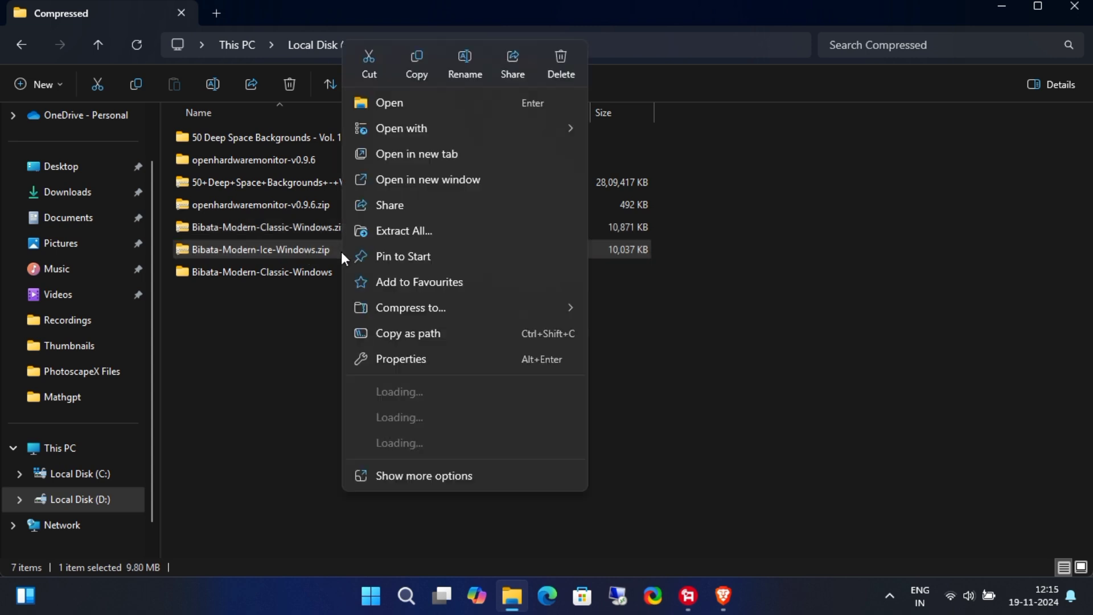
pyautogui.moveTo(488, 417)
pyautogui.click(825, 471)
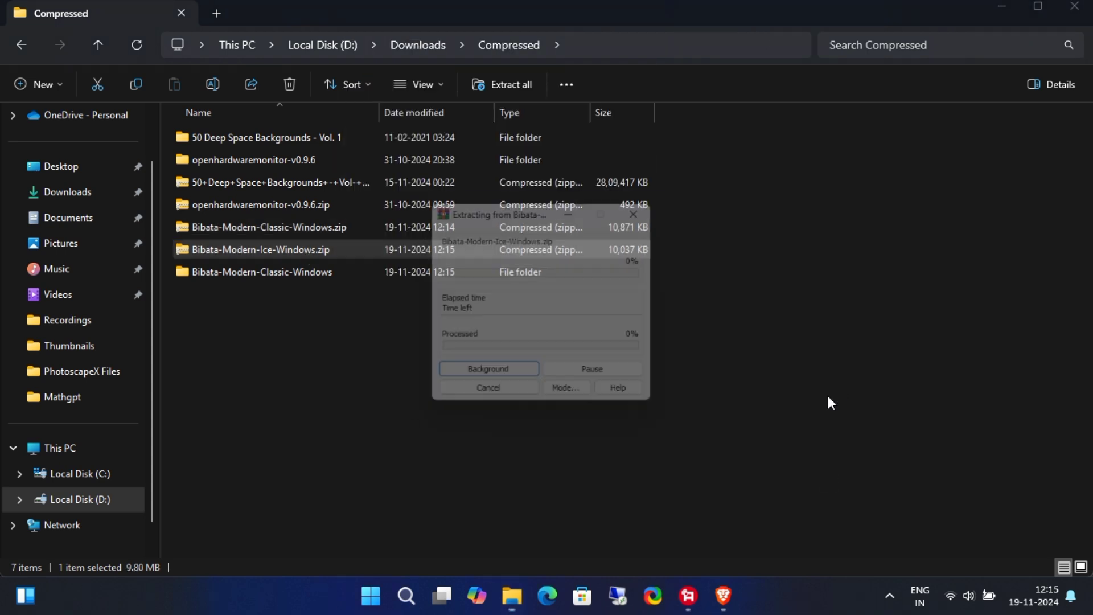
# - Refresh the folder list and open Bibata-Modern-Classic-Windows
pyautogui.moveTo(227, 337); pyautogui.dragTo(265, 278)
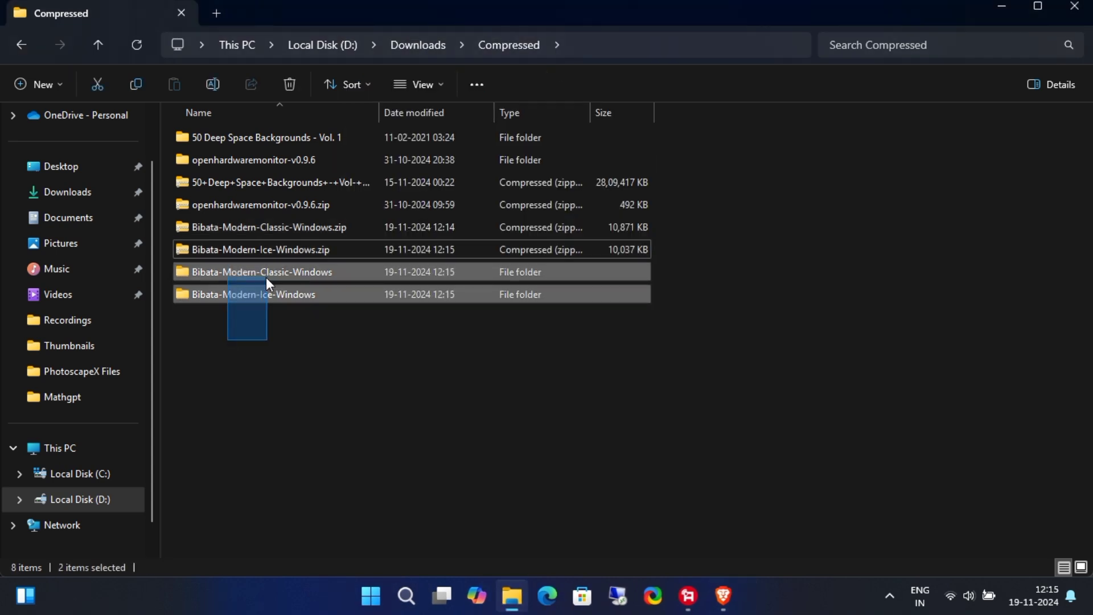
pyautogui.click(357, 353)
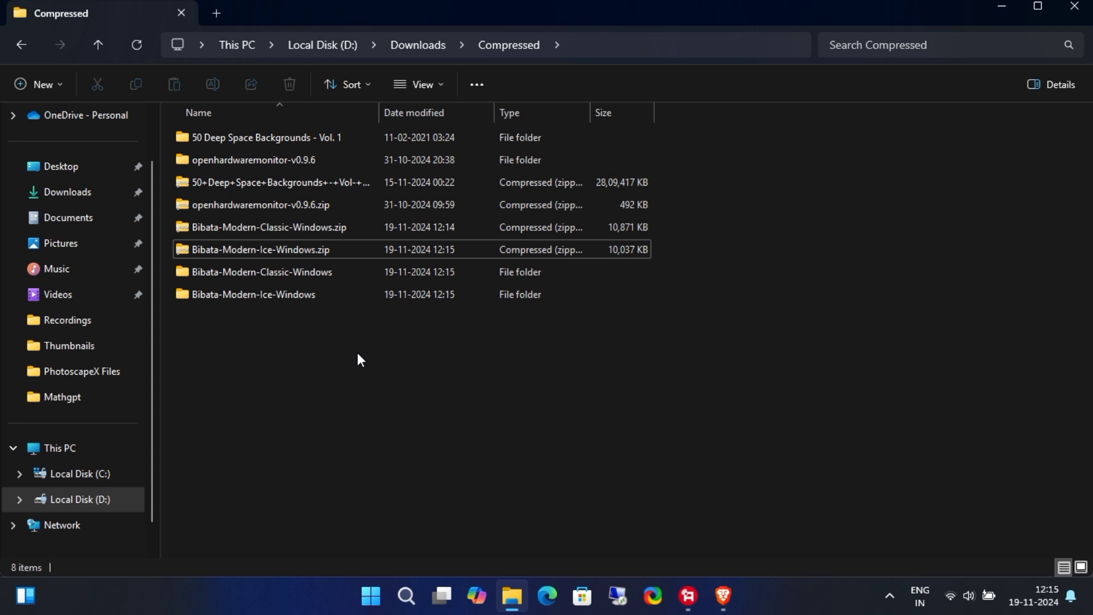
pyautogui.click(145, 46)
pyautogui.click(263, 167)
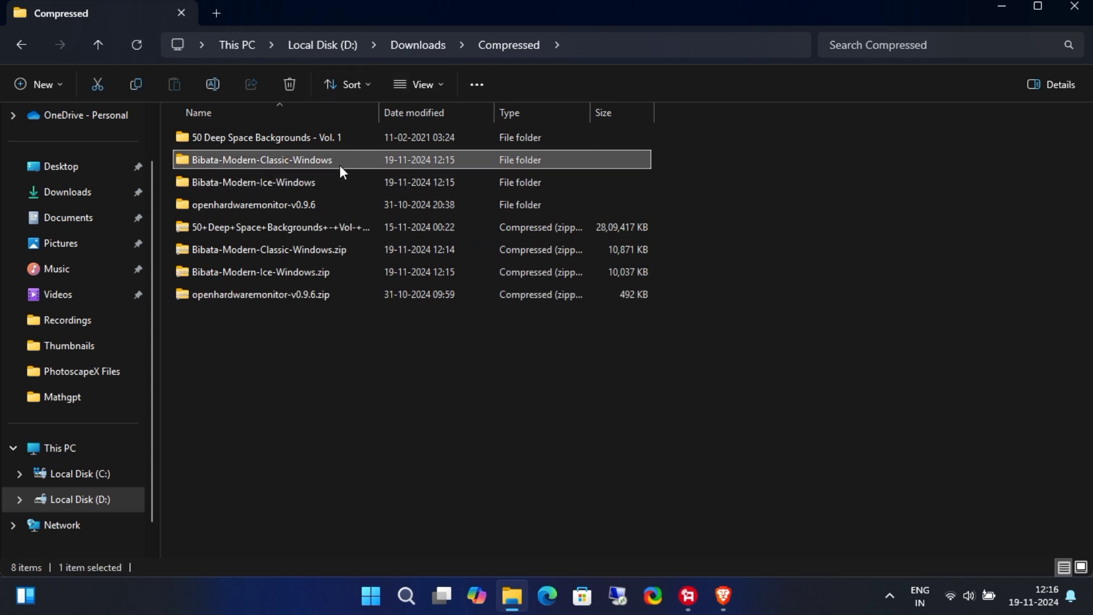
pyautogui.doubleClick(361, 160)
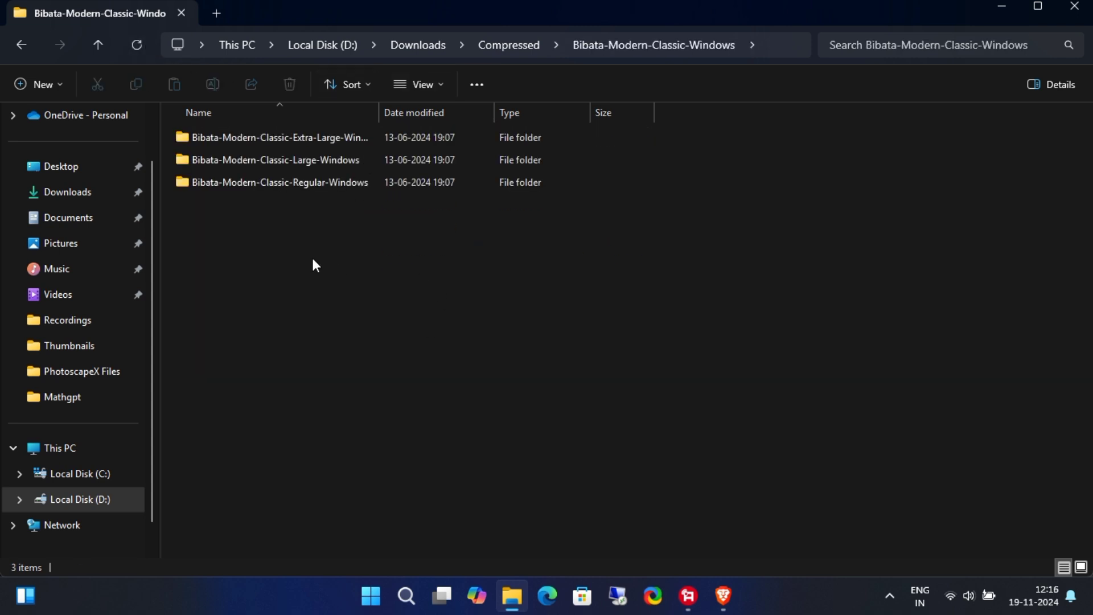
pyautogui.moveTo(292, 236); pyautogui.dragTo(350, 284)
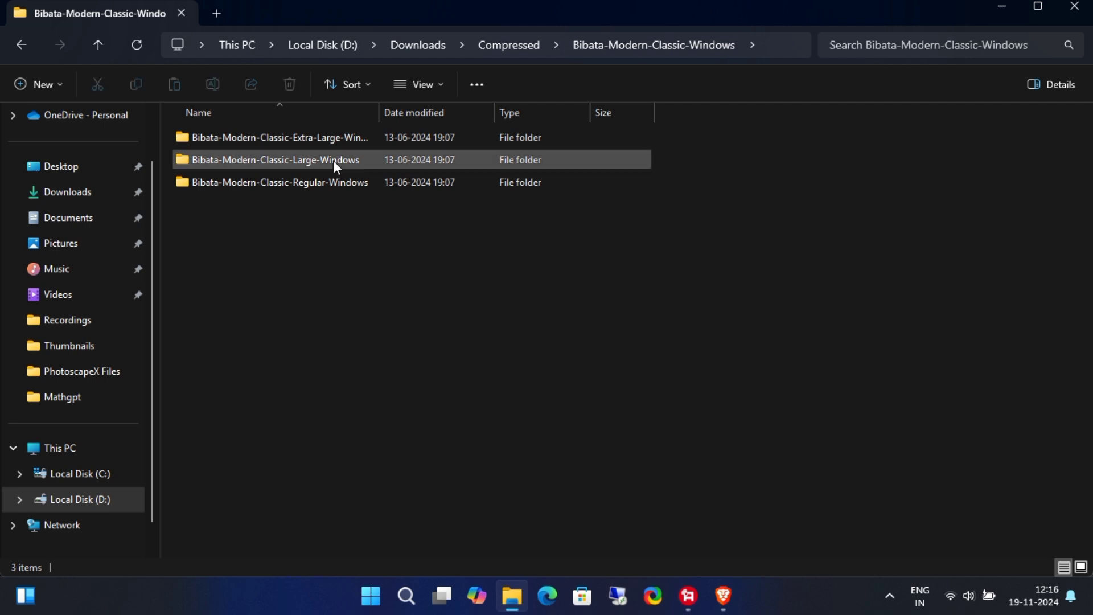
# - Open the Bibata-Modern-Classic-Regular-Windows folder
pyautogui.click(319, 138)
pyautogui.click(331, 183)
pyautogui.click(372, 286)
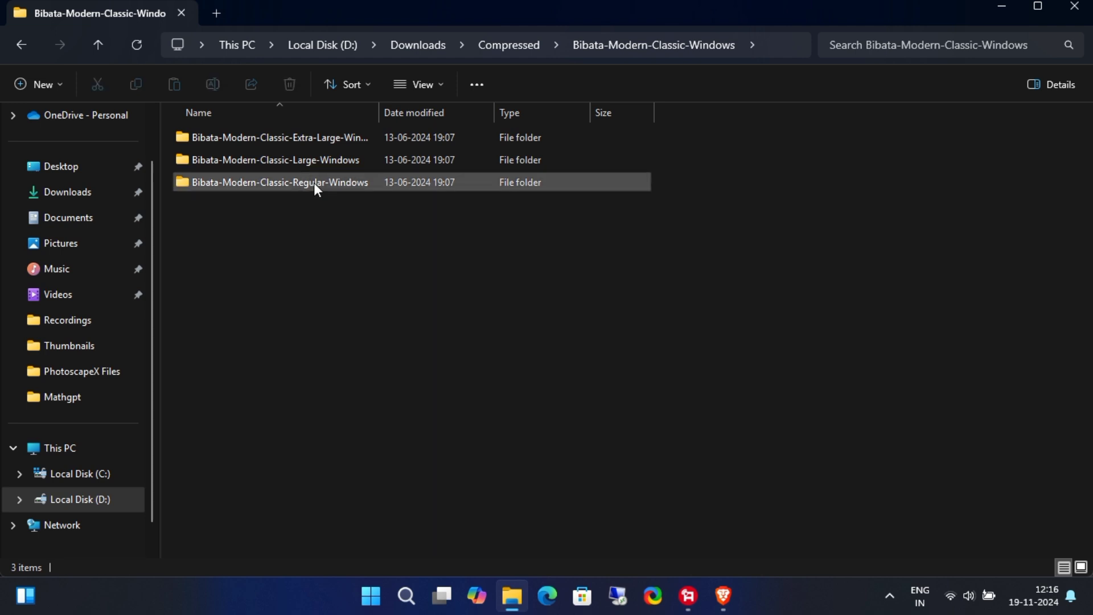
pyautogui.doubleClick(466, 181)
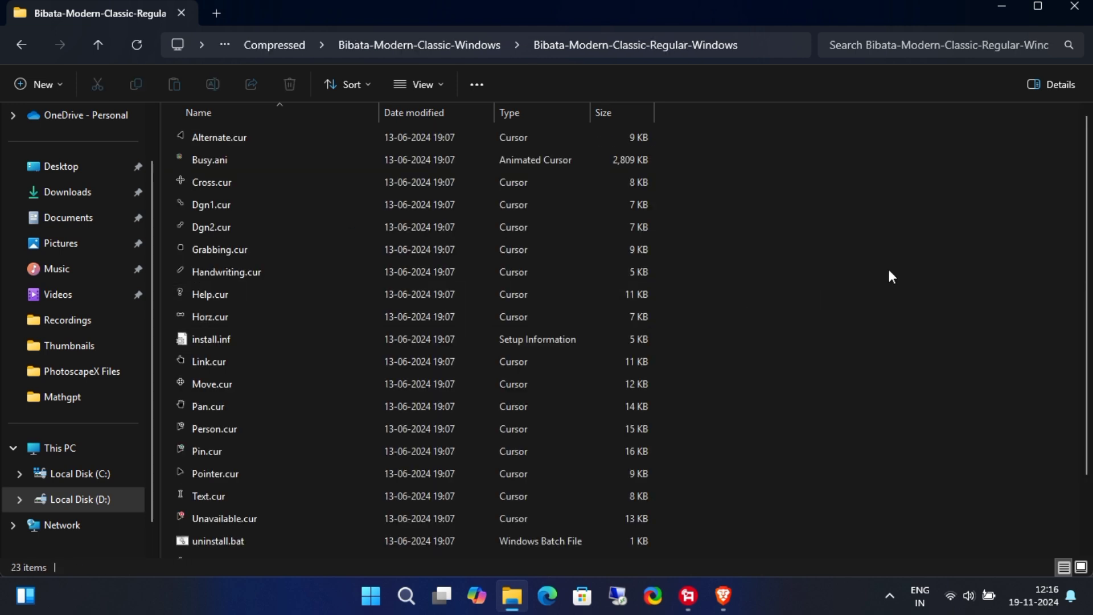
pyautogui.scroll(-2, 889, 271)
pyautogui.scroll(2, 889, 271)
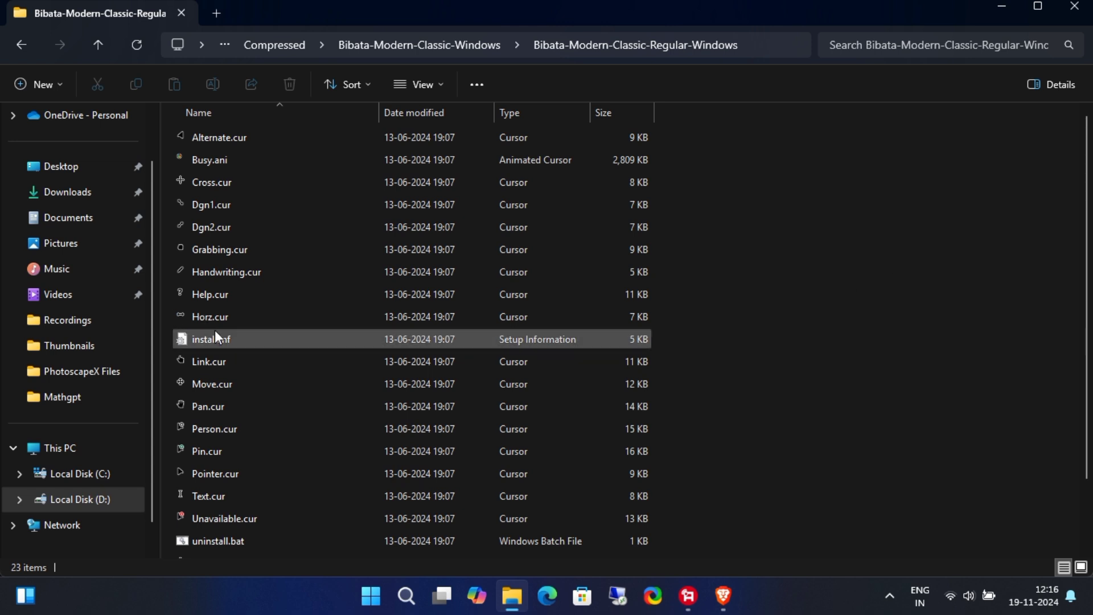
# - Install the cursors from install.inf, approving the UAC prompt
pyautogui.click(229, 342)
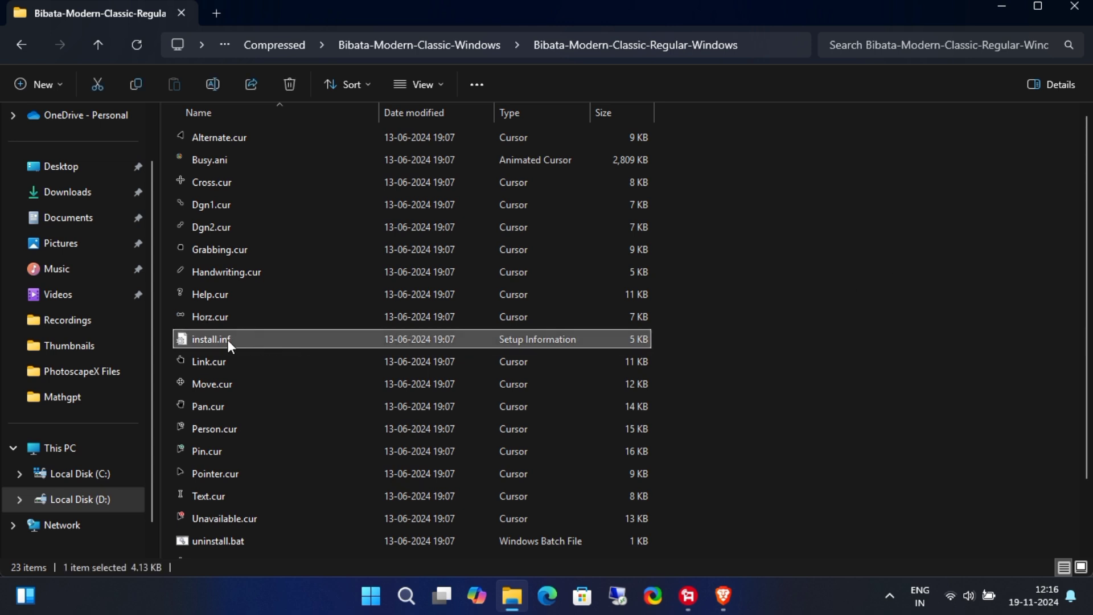
pyautogui.rightClick(313, 339)
pyautogui.click(474, 272)
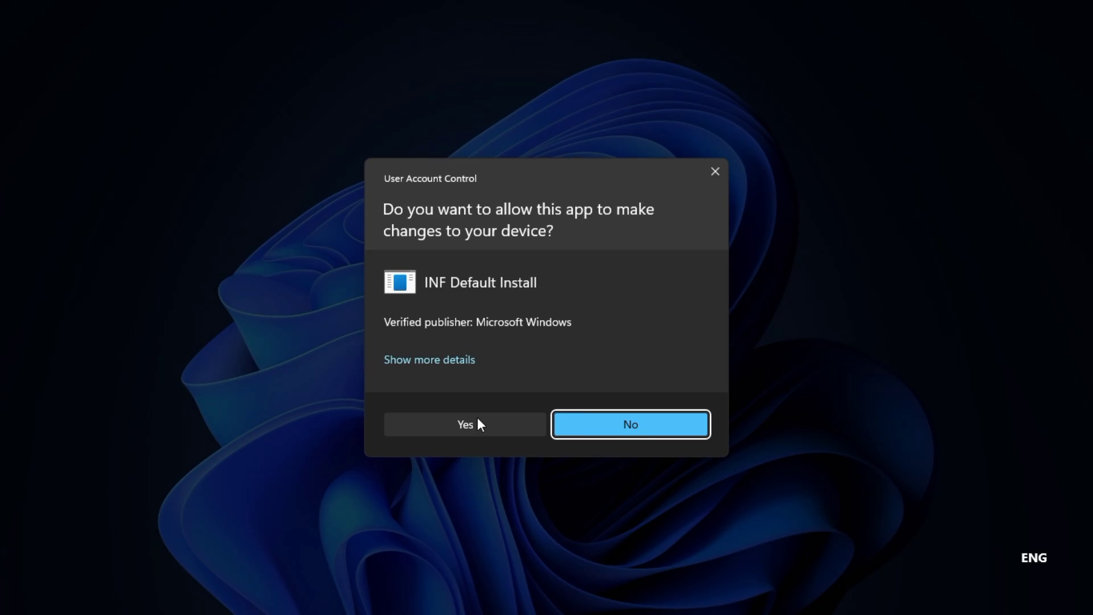
pyautogui.click(477, 419)
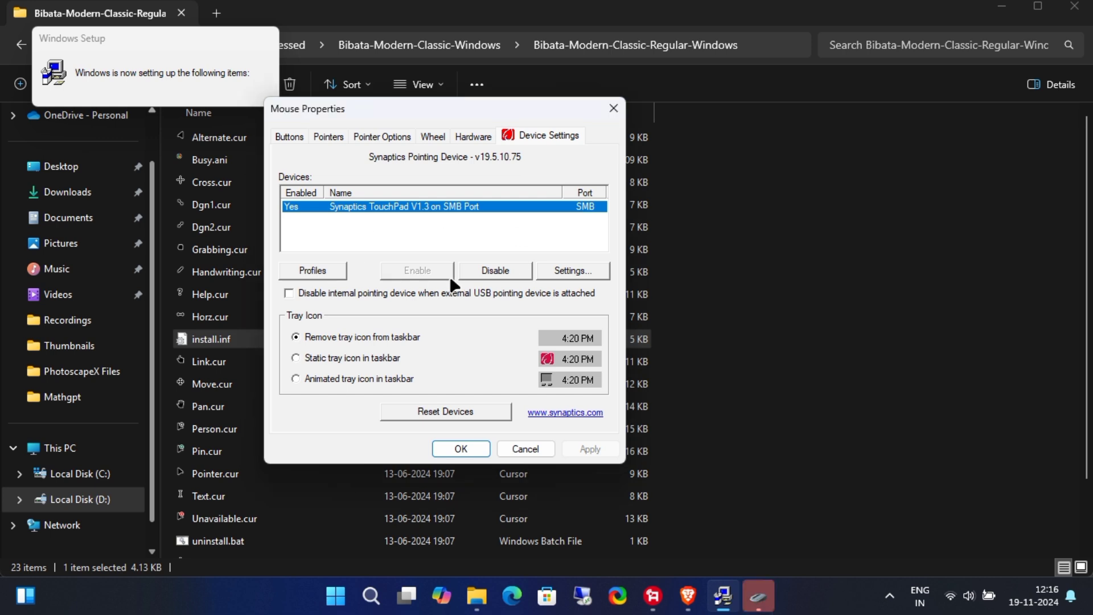
# - Choose the Bibata-Modern-Classic-Regular Cursors scheme on the Pointers tab and confirm replacing the existing scheme
pyautogui.click(329, 139)
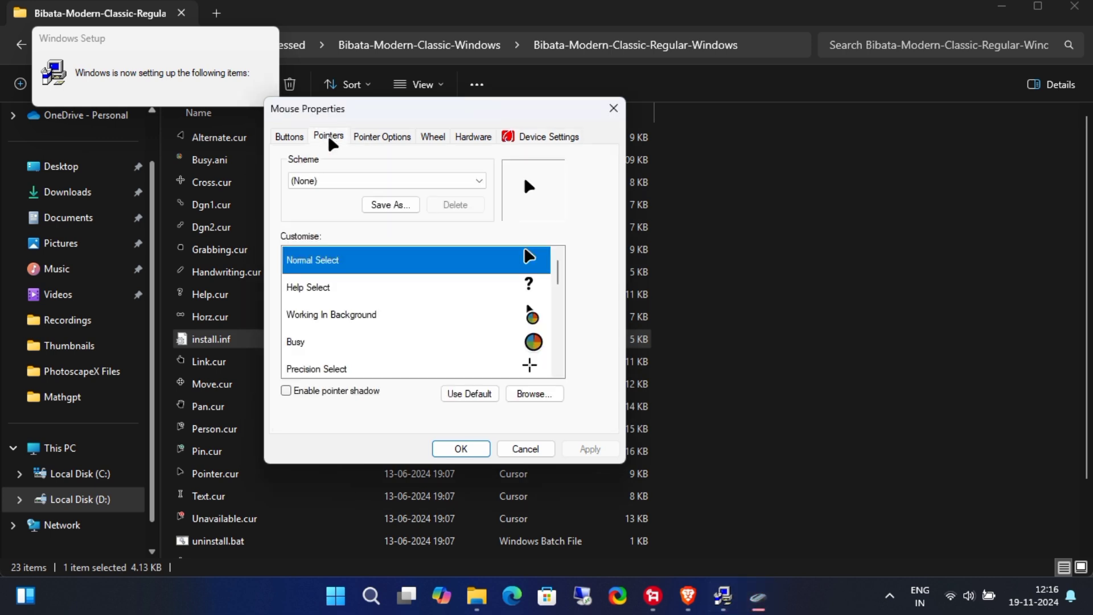
pyautogui.click(480, 186)
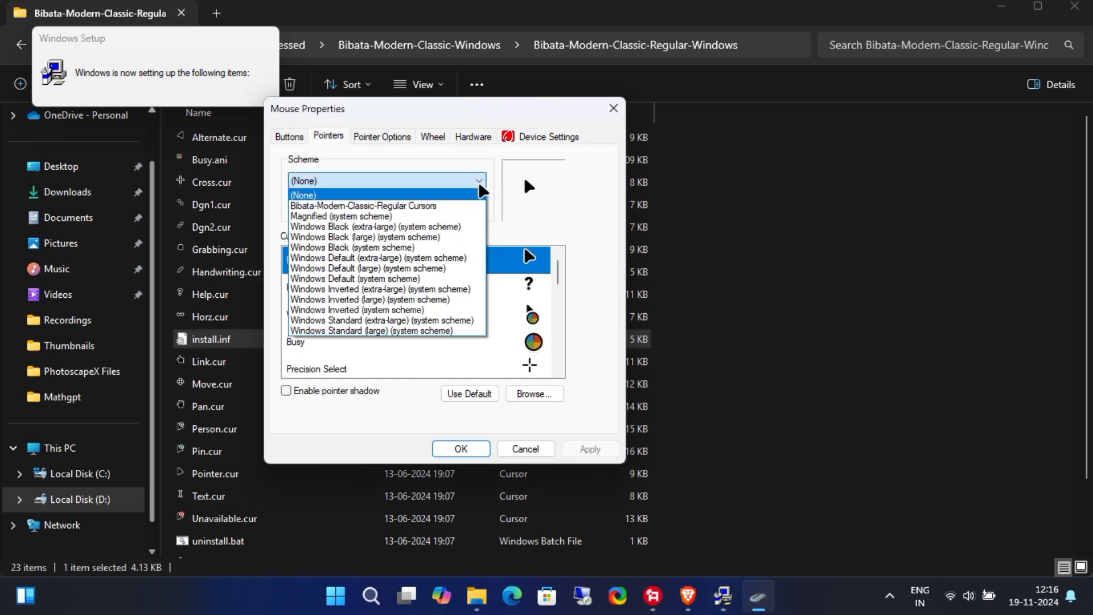
pyautogui.click(426, 206)
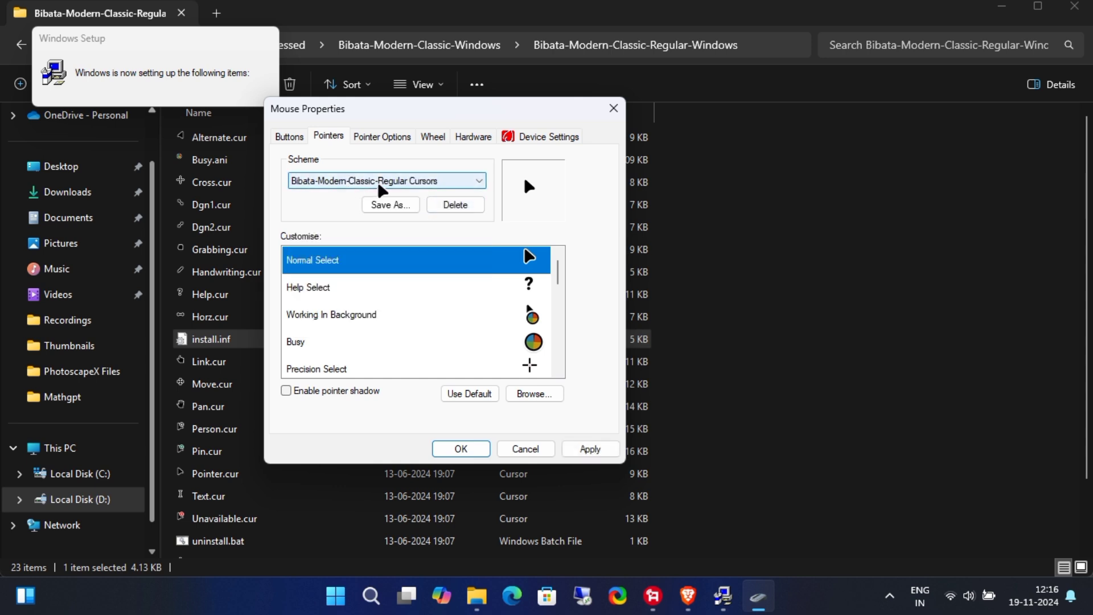
pyautogui.click(579, 446)
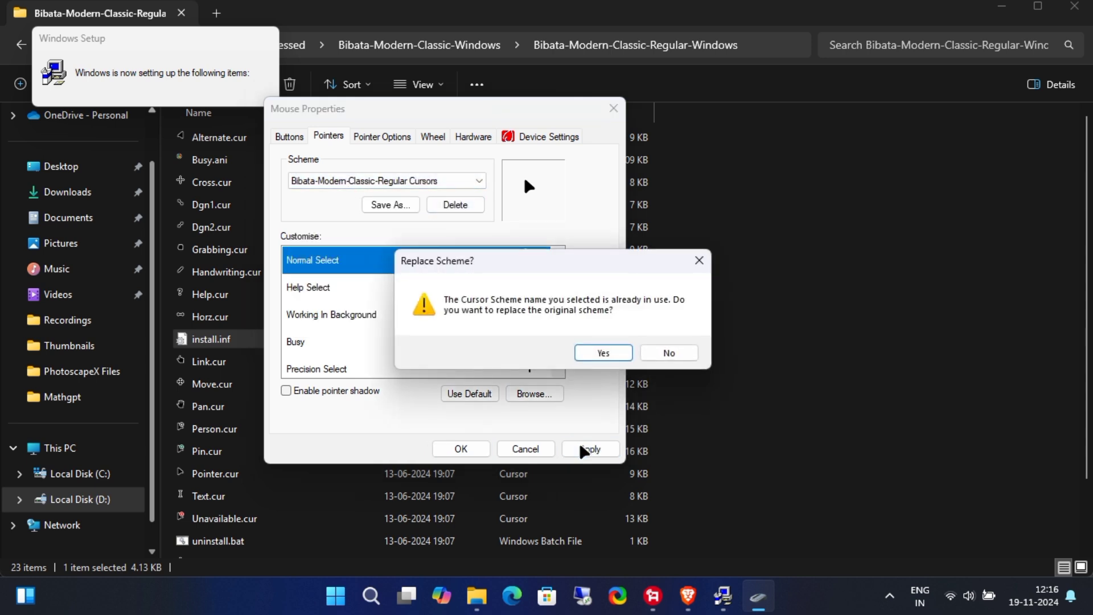
pyautogui.click(663, 353)
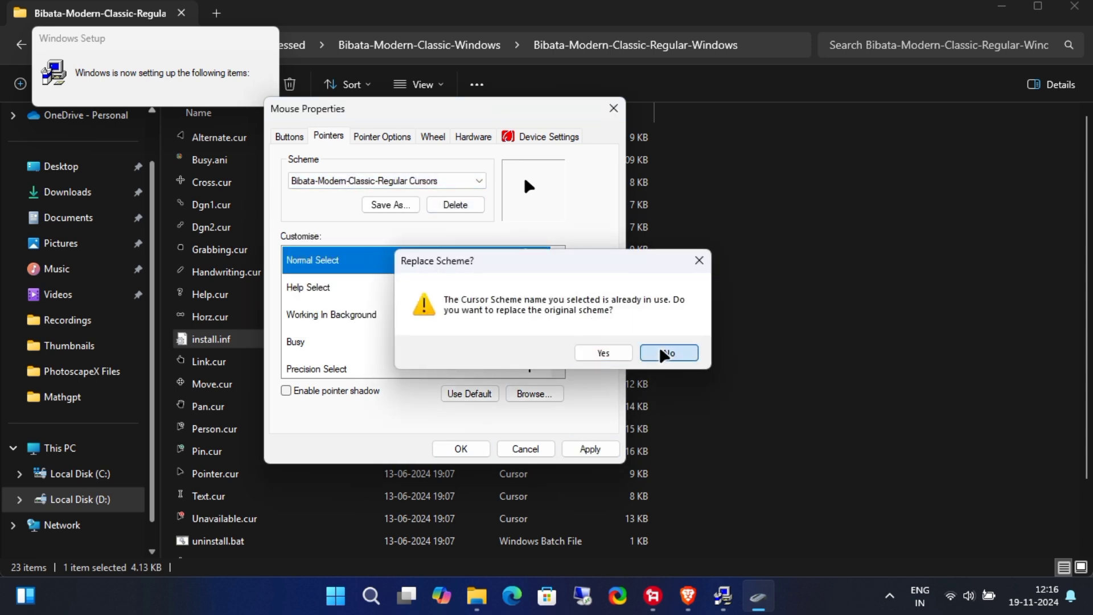
pyautogui.click(459, 449)
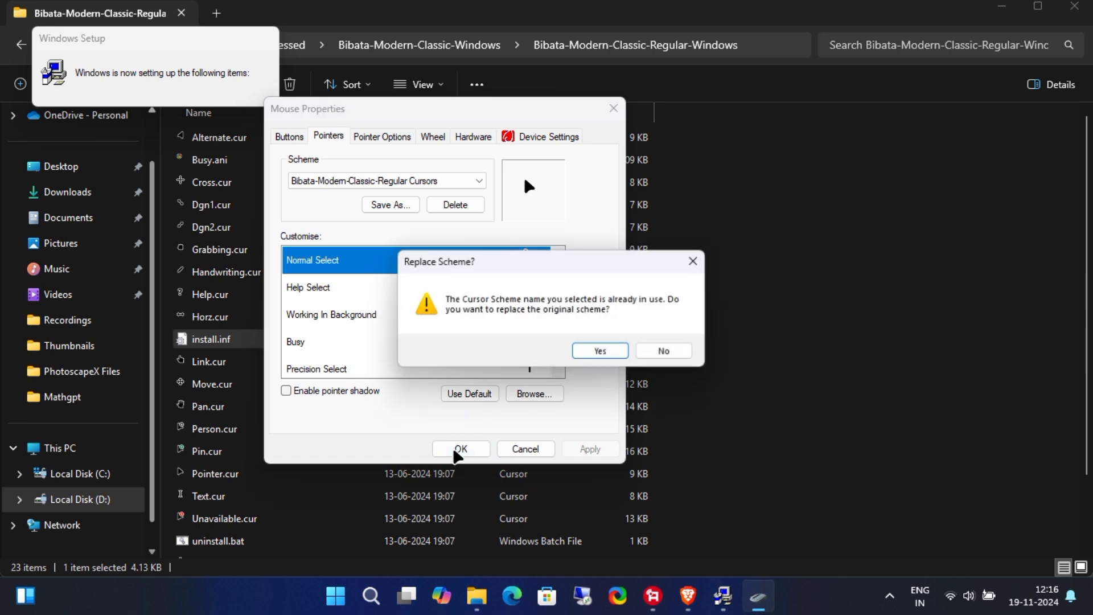
pyautogui.click(606, 352)
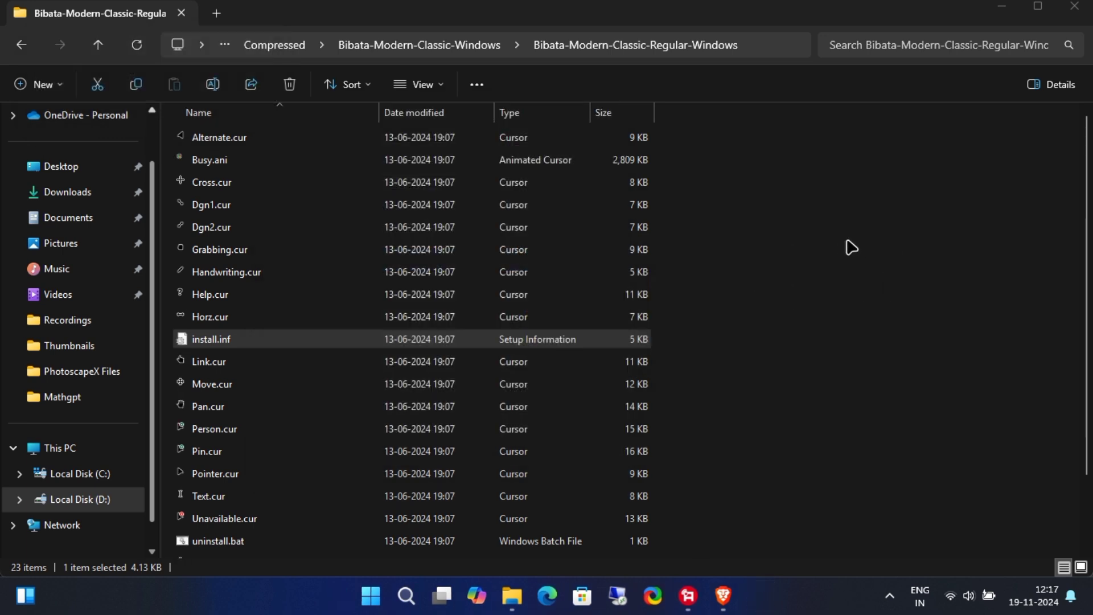
# - Navigate from Compressed into Bibata-Modern-Ice-Windows > Bibata-Modern-Ice-Regular-Windows
pyautogui.click(23, 45)
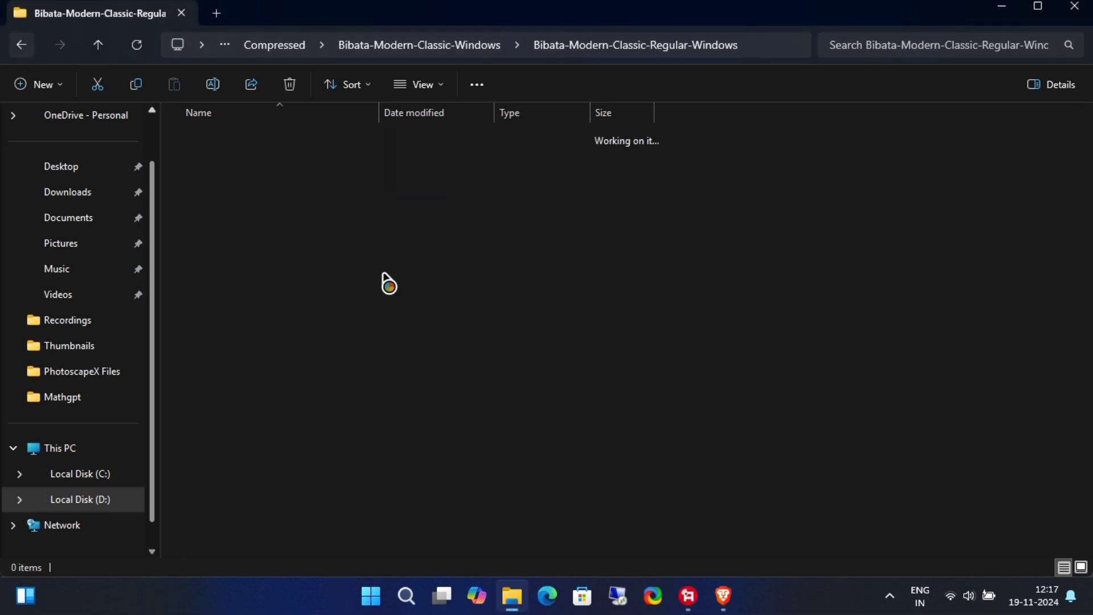
pyautogui.click(22, 45)
pyautogui.click(342, 187)
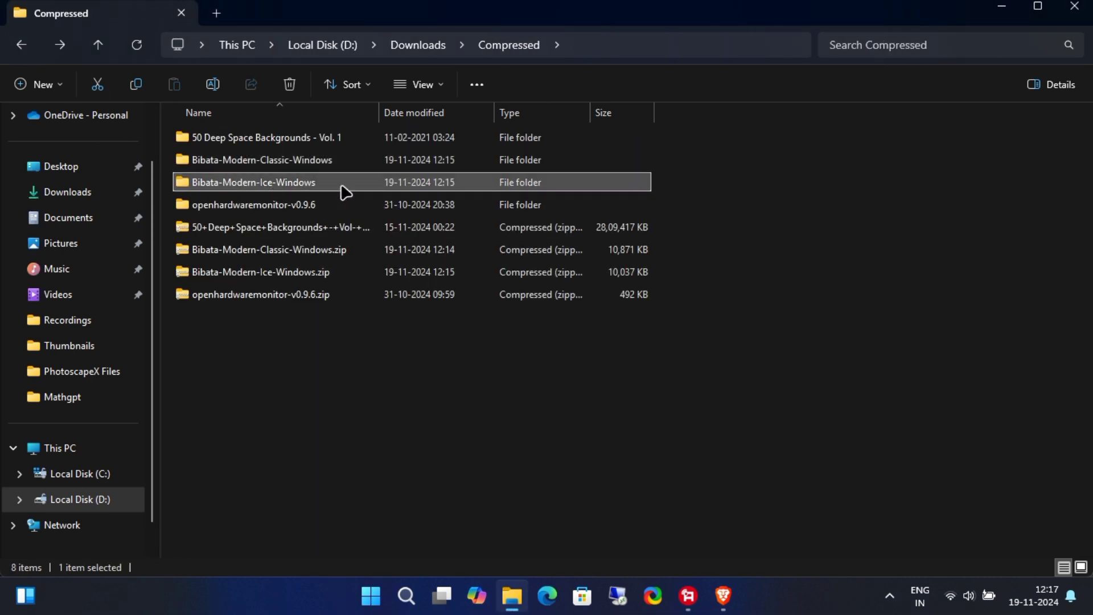
pyautogui.doubleClick(374, 187)
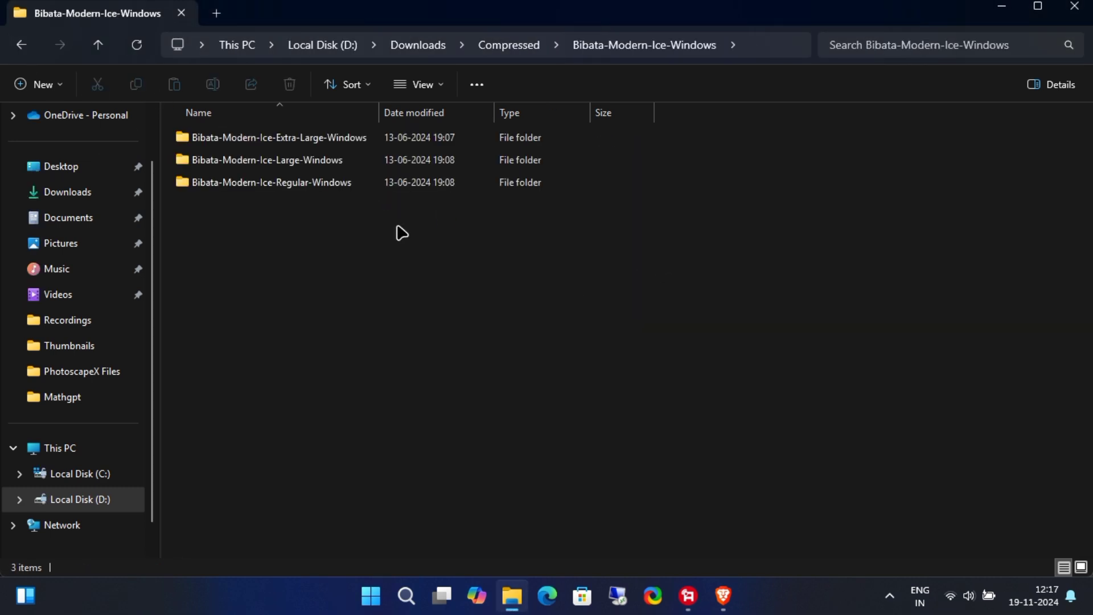
pyautogui.click(383, 188)
pyautogui.doubleClick(408, 191)
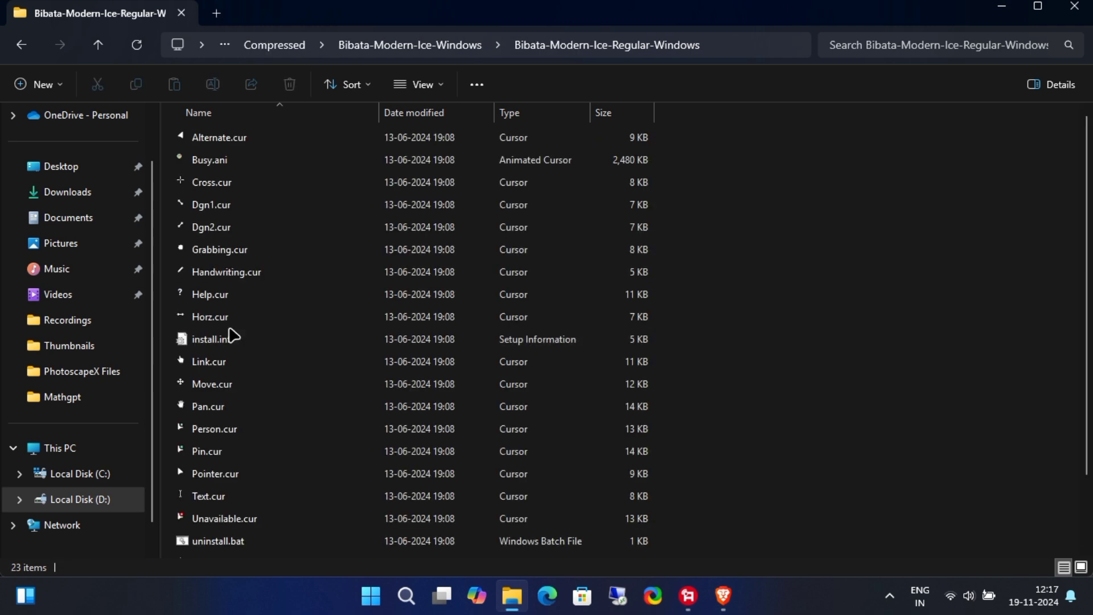
# - Install the Ice Regular cursors from install.inf, approving the UAC prompt
pyautogui.click(292, 342)
pyautogui.rightClick(291, 342)
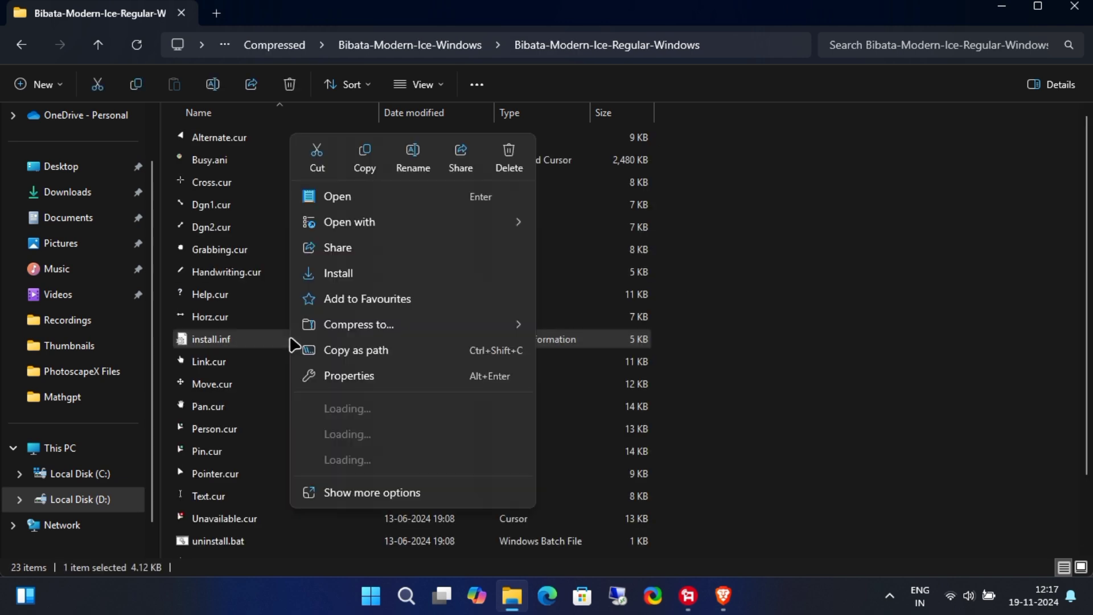
pyautogui.click(417, 273)
pyautogui.click(490, 429)
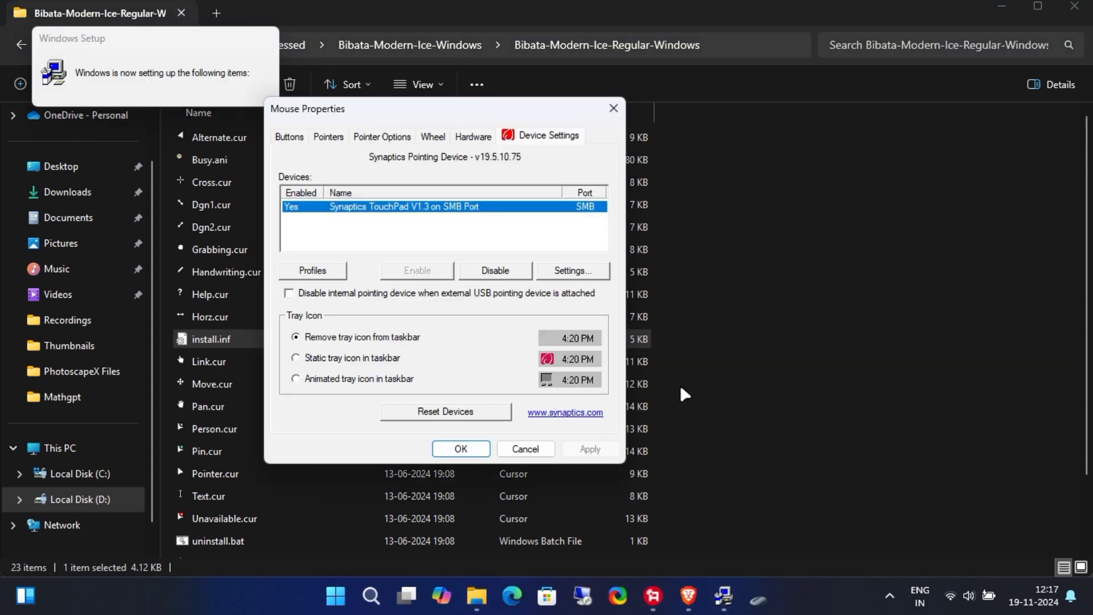
# - Keep Bibata-Modern-Ice-Regular Cursors as the pointer scheme and confirm replacing the existing one
pyautogui.click(329, 137)
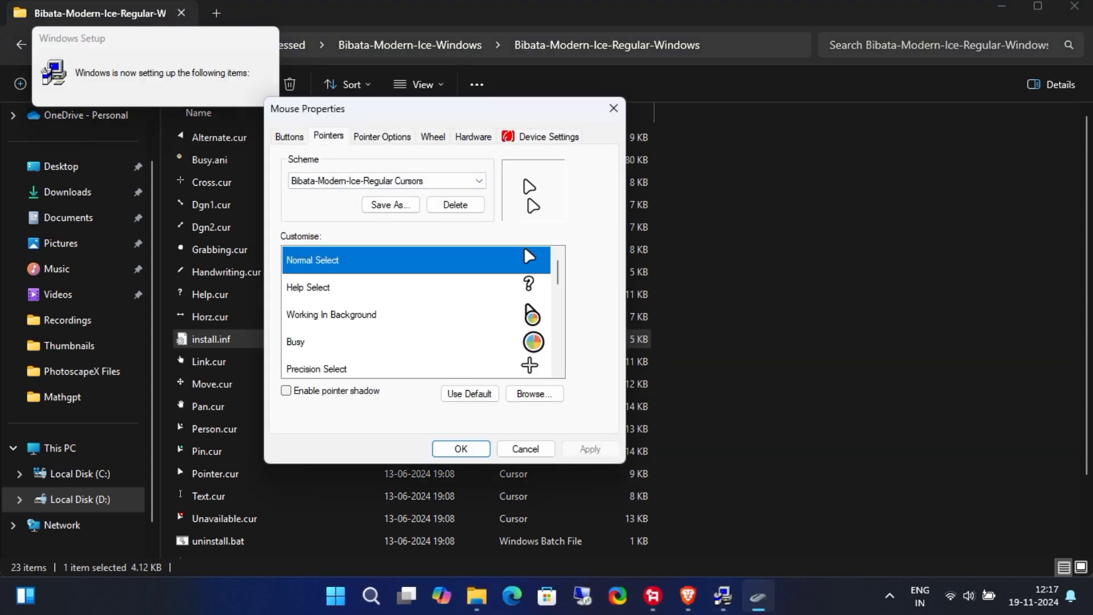
pyautogui.click(459, 181)
pyautogui.click(415, 217)
pyautogui.click(462, 449)
pyautogui.click(603, 352)
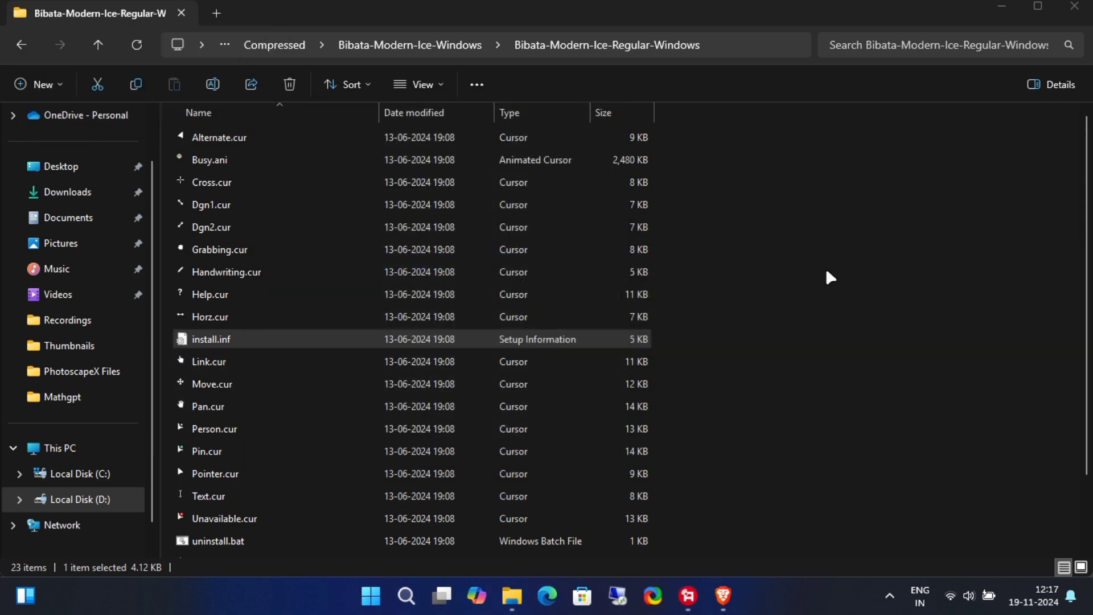
# - Open Control Panel from the desktop, view it maximized by large icons, and open Mouse
pyautogui.click(1001, 8)
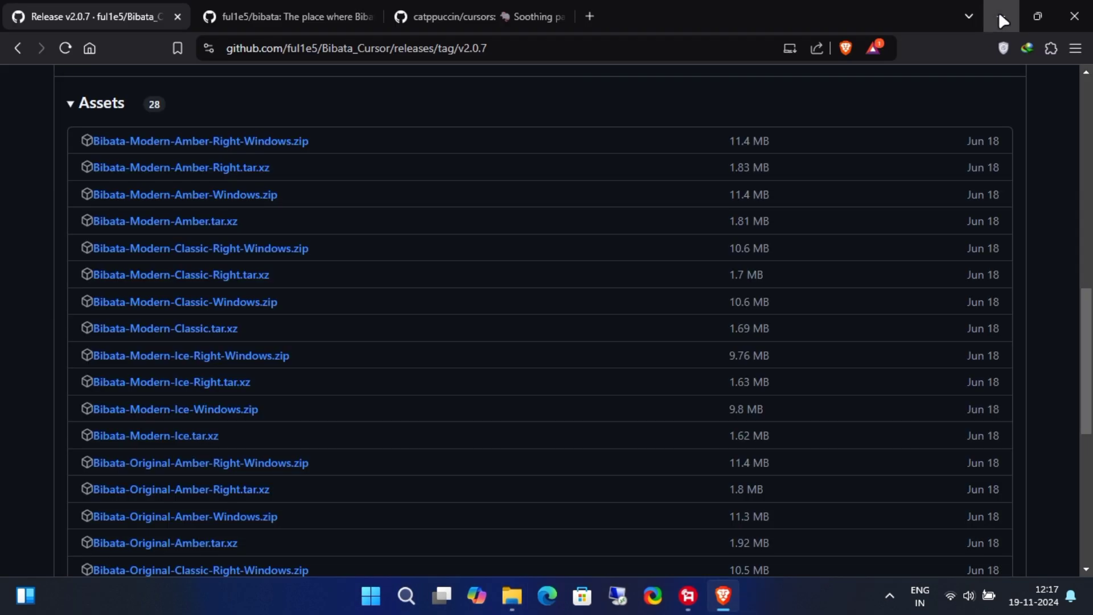
pyautogui.click(999, 10)
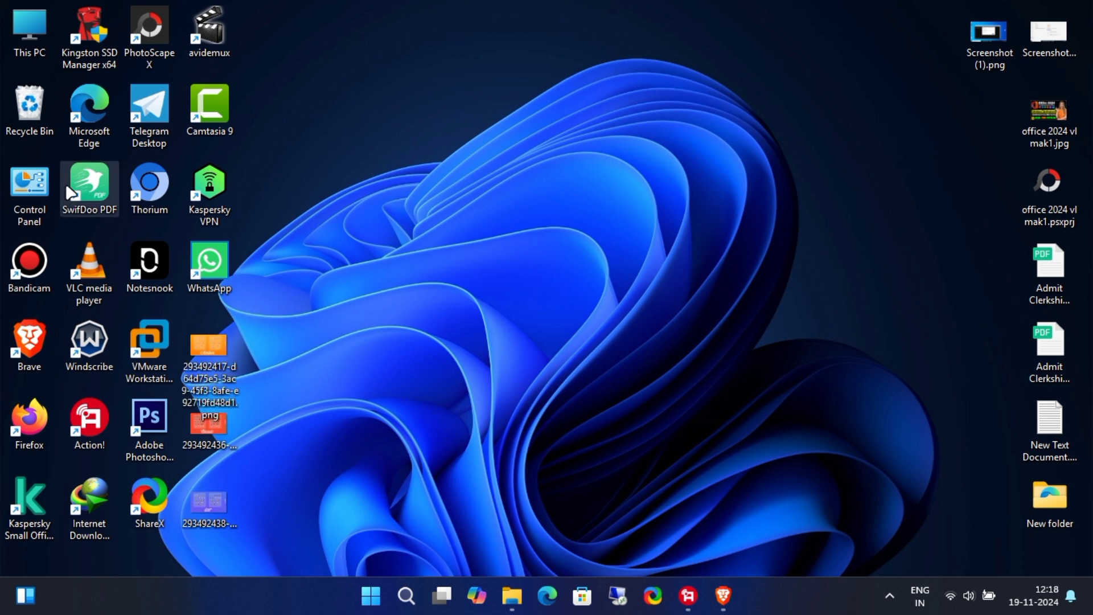
pyautogui.doubleClick(30, 183)
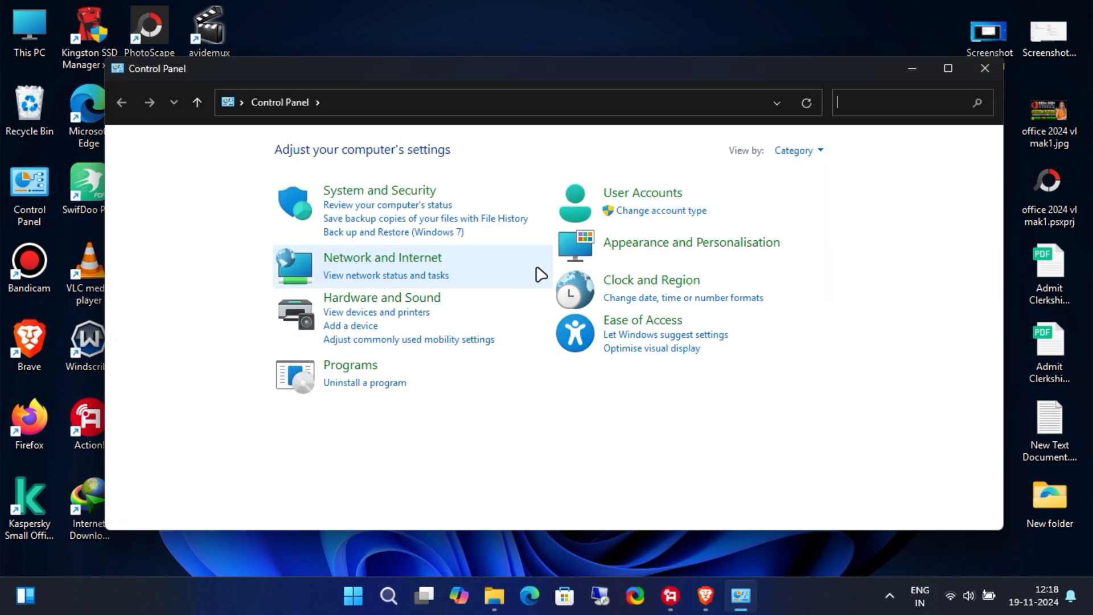
pyautogui.click(800, 152)
pyautogui.click(832, 196)
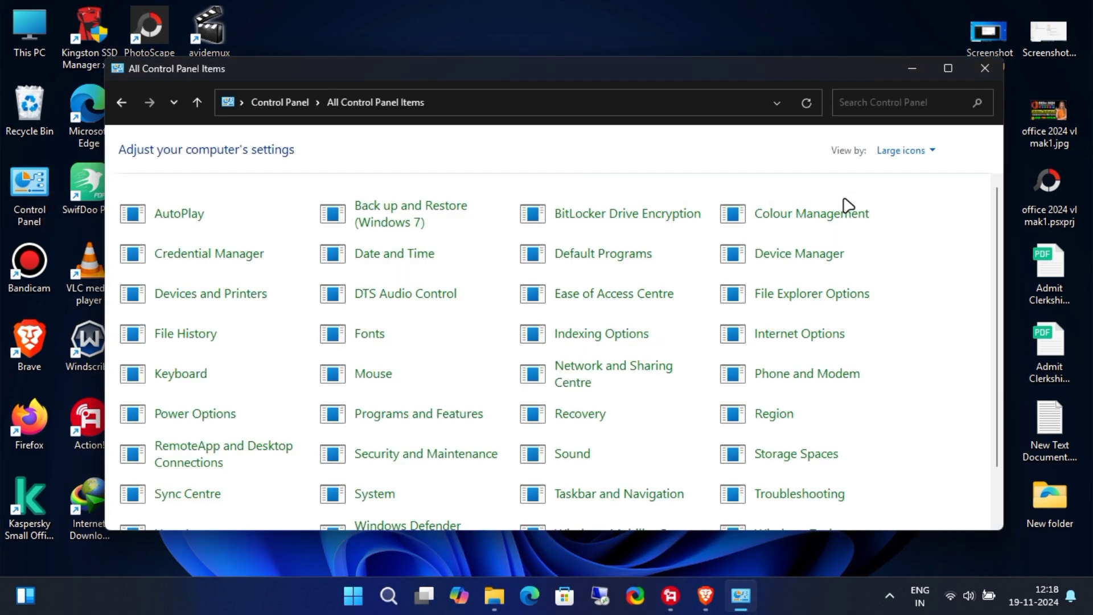
pyautogui.click(948, 68)
pyautogui.click(468, 272)
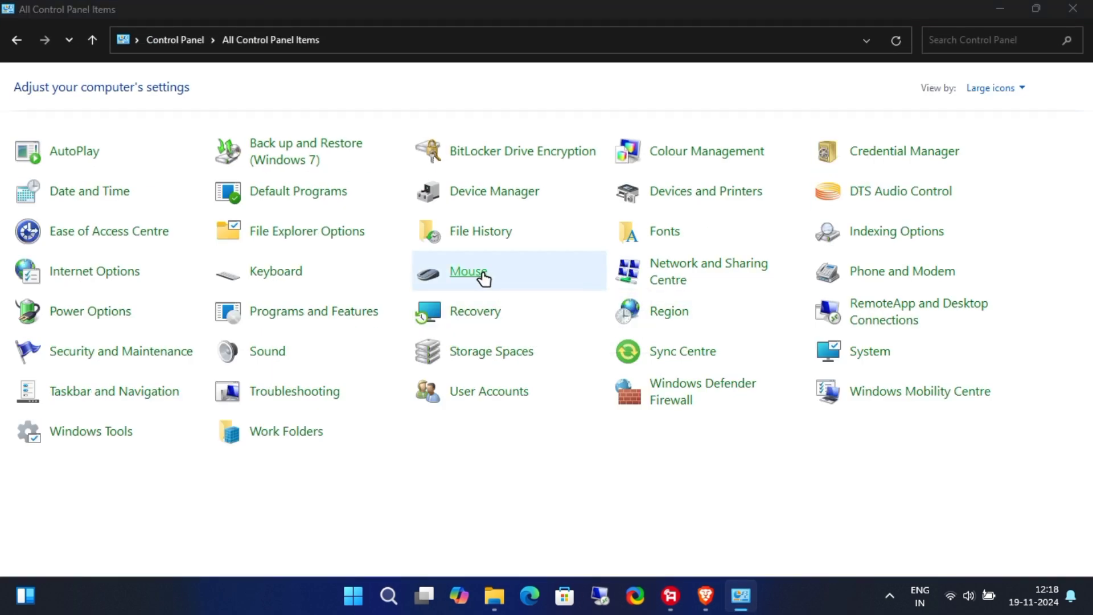
# - Apply the Windows Default (system scheme) pointers and close Mouse Properties
pyautogui.click(97, 61)
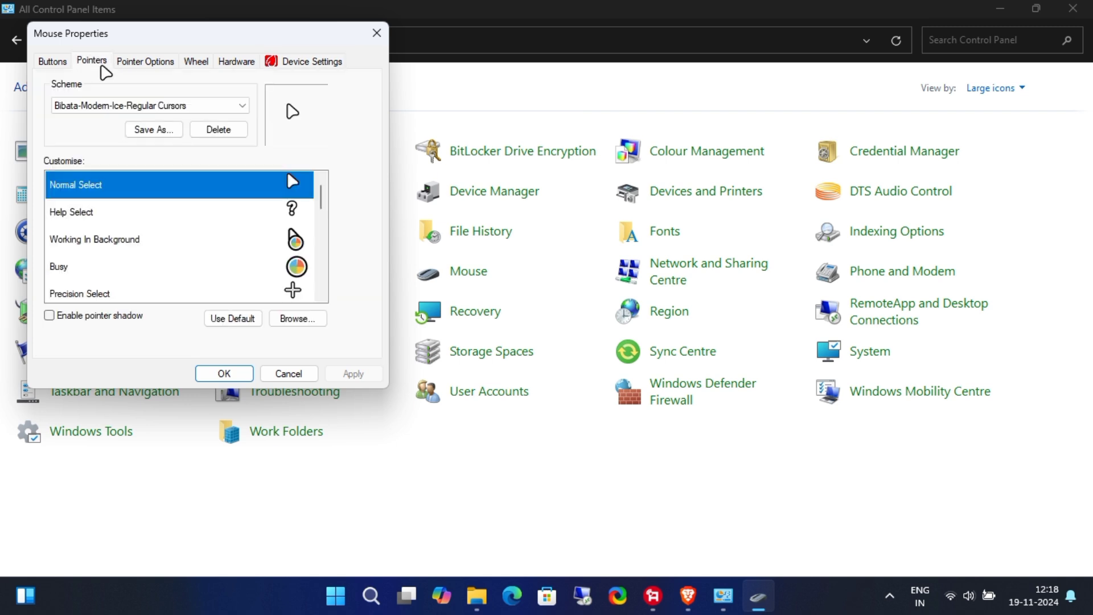
pyautogui.click(192, 106)
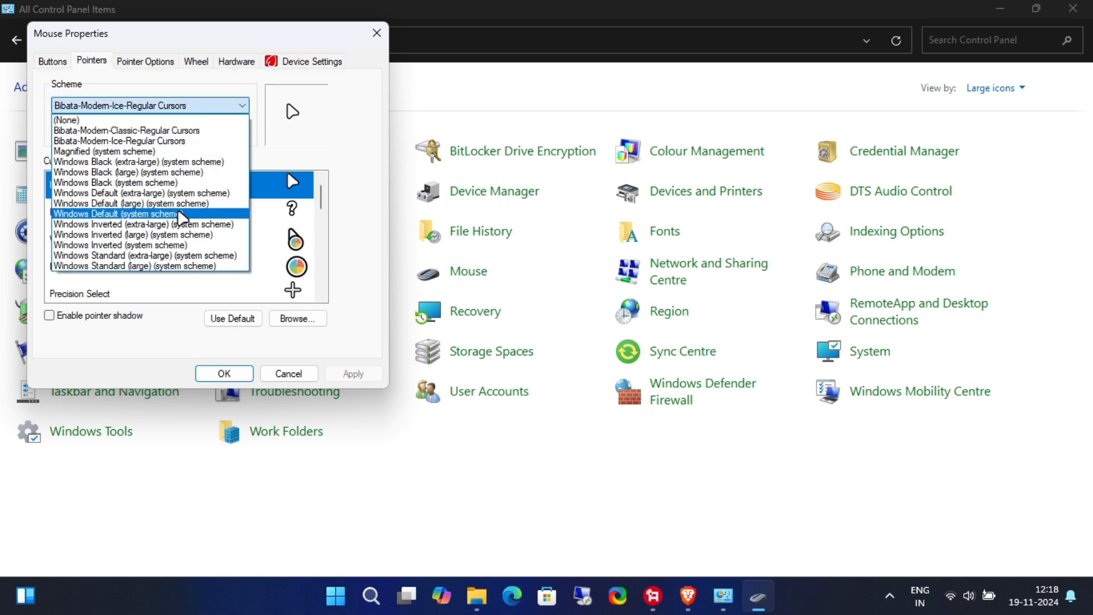
pyautogui.click(180, 214)
pyautogui.click(345, 374)
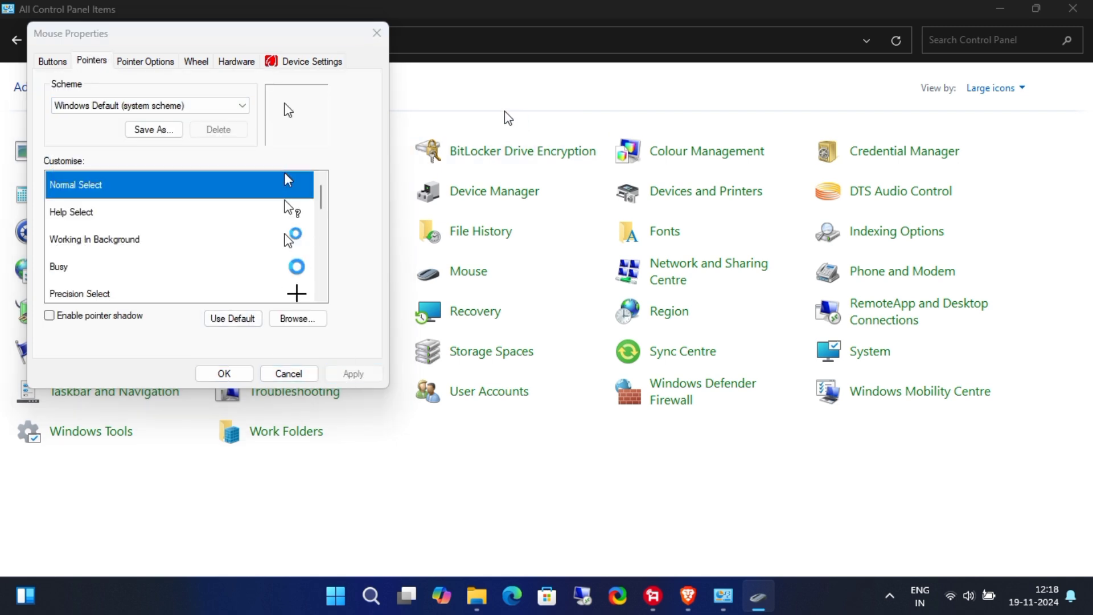
pyautogui.click(224, 374)
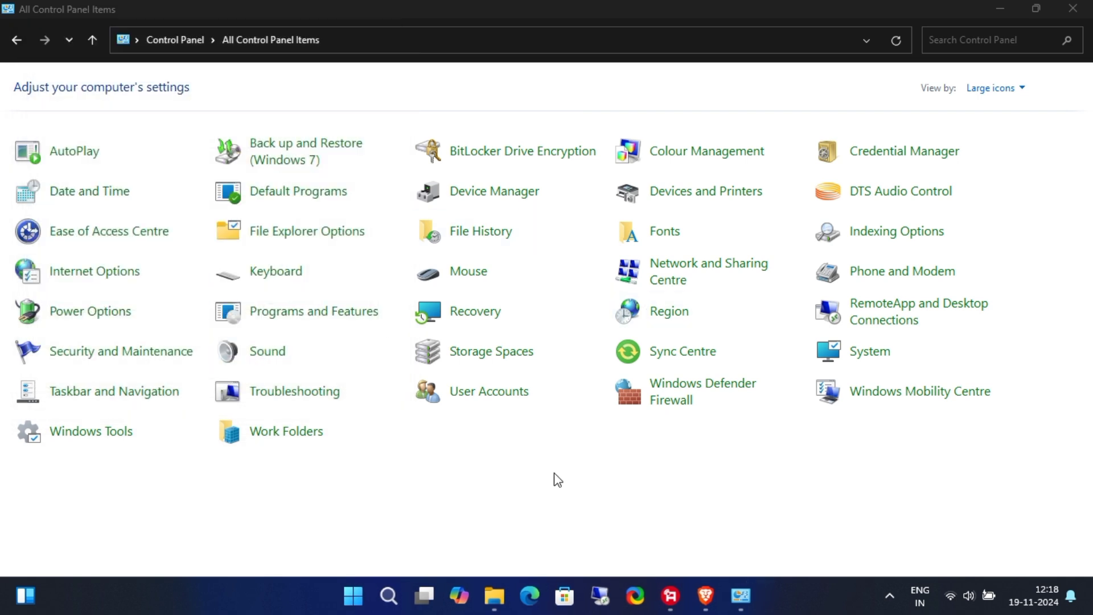
# - Apply the Bibata-Modern-Classic-Regular Cursors scheme, then minimize Control Panel to the desktop
pyautogui.click(476, 275)
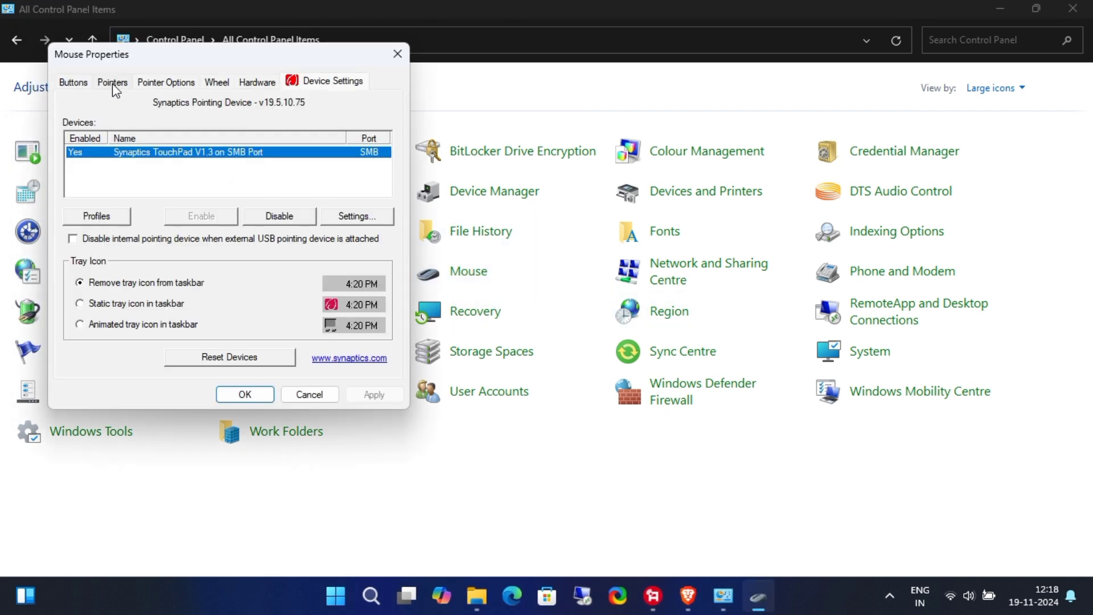
pyautogui.click(112, 81)
pyautogui.click(170, 126)
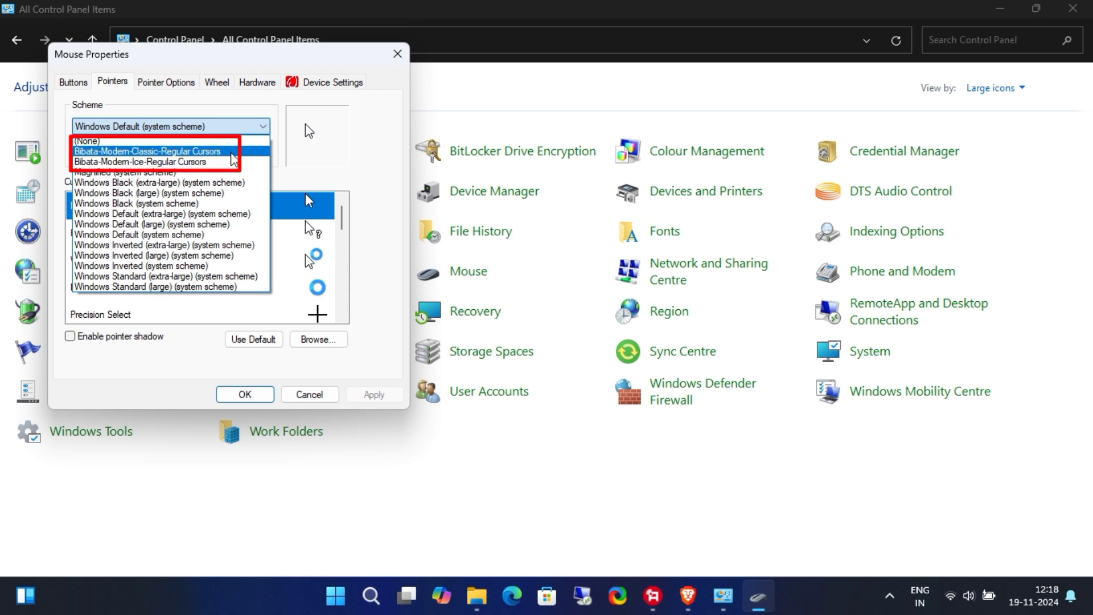
pyautogui.click(184, 152)
pyautogui.click(373, 395)
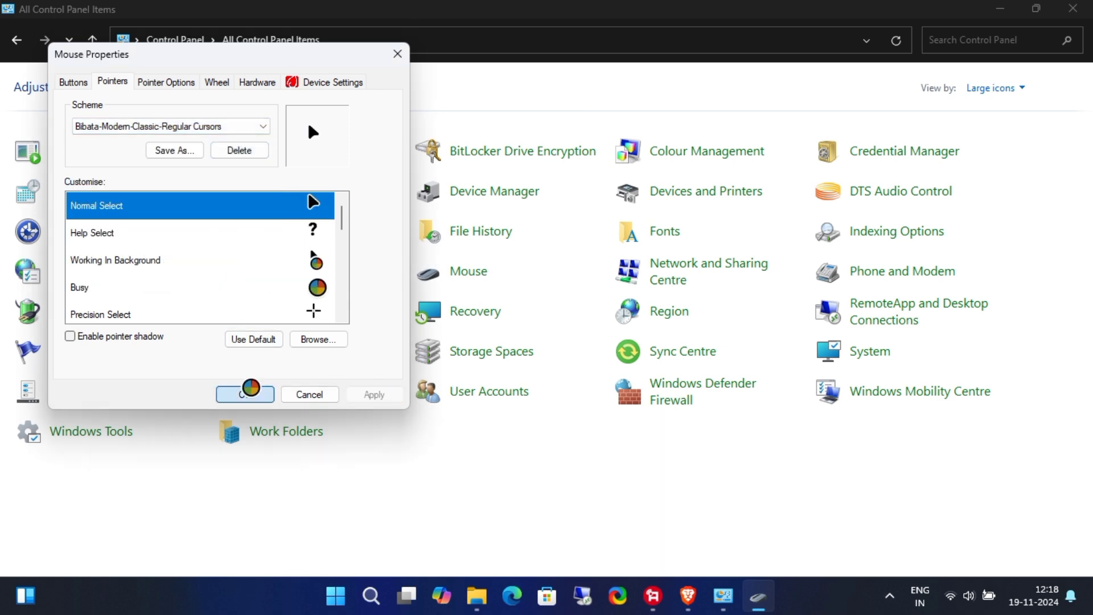
pyautogui.click(252, 393)
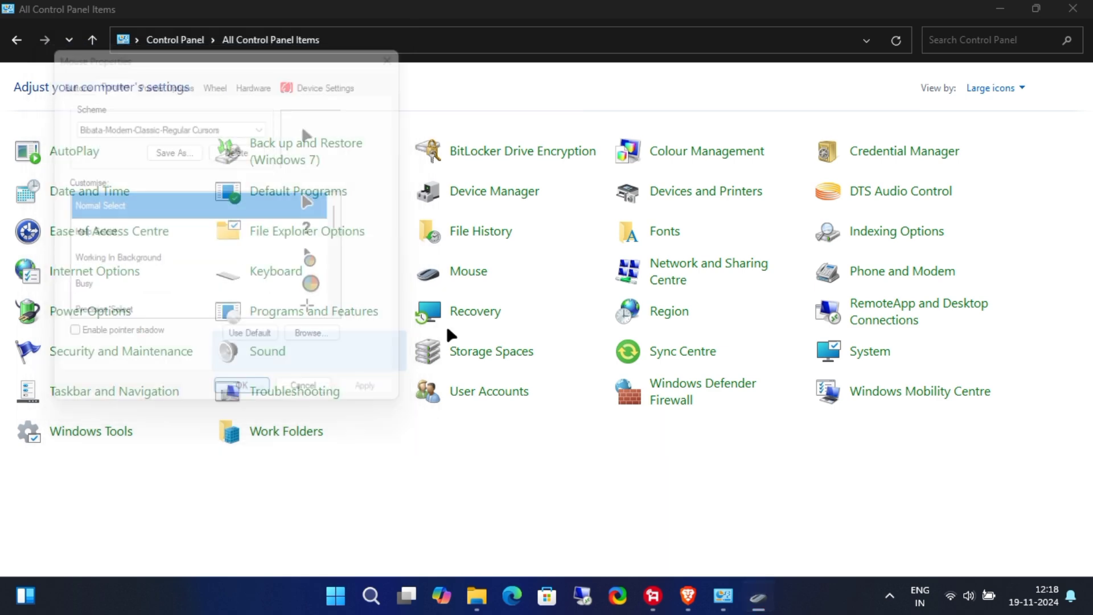
pyautogui.click(1000, 10)
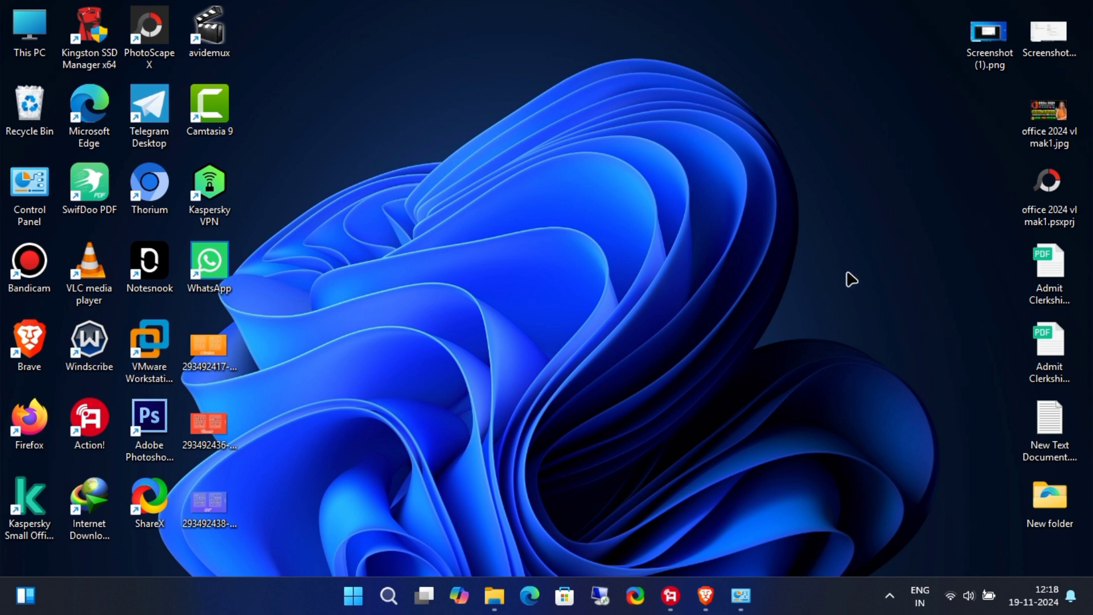